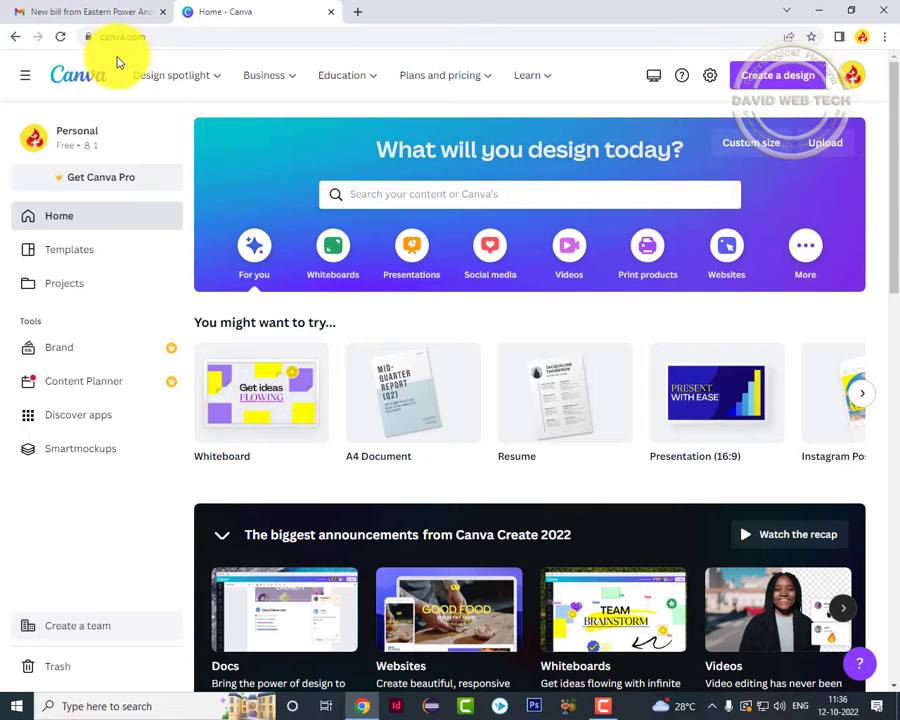
# Create a blank A4 resume design from the Resume option on Canva's home page.
pyautogui.moveTo(112, 69)
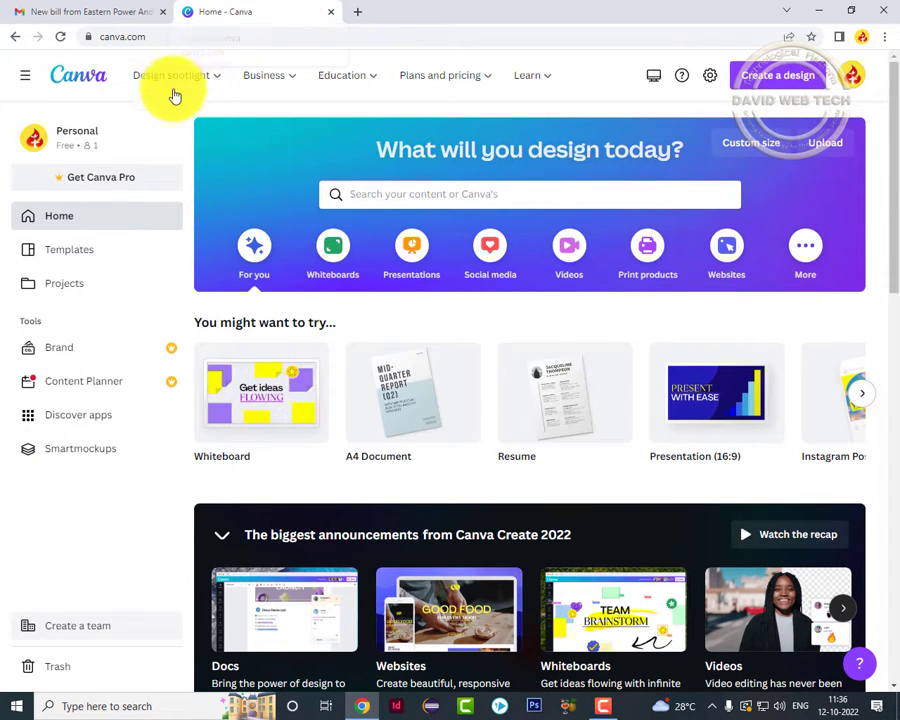
pyautogui.moveTo(157, 84)
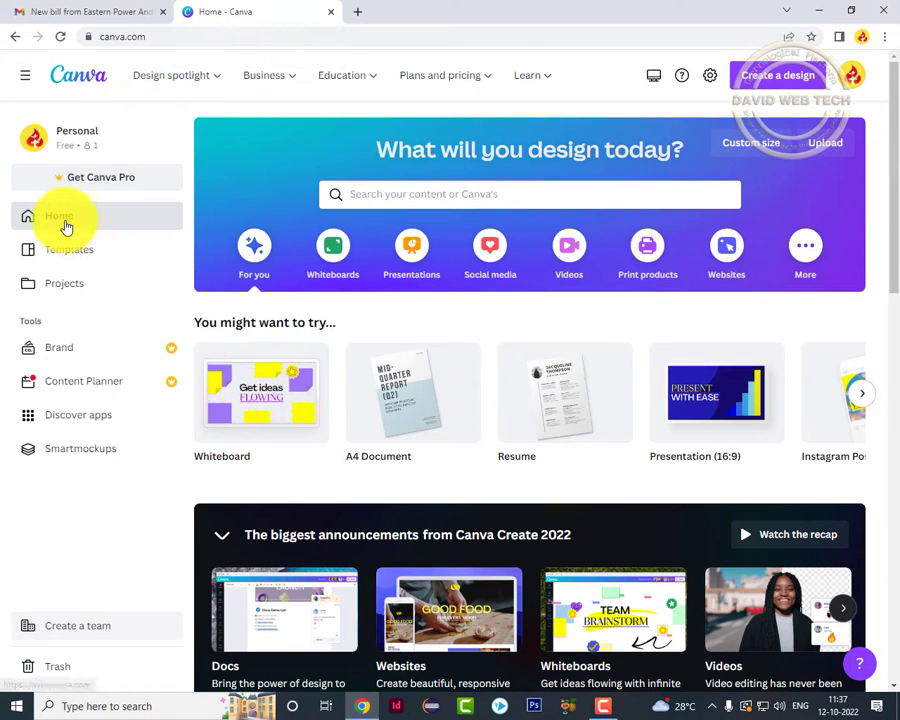
pyautogui.moveTo(325, 467)
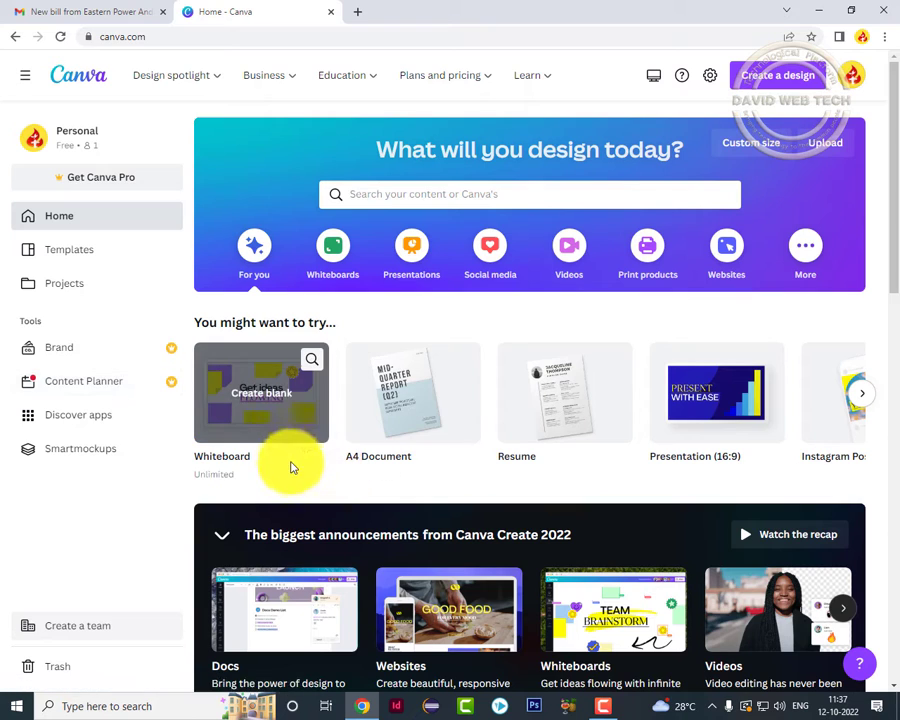
pyautogui.moveTo(414, 430)
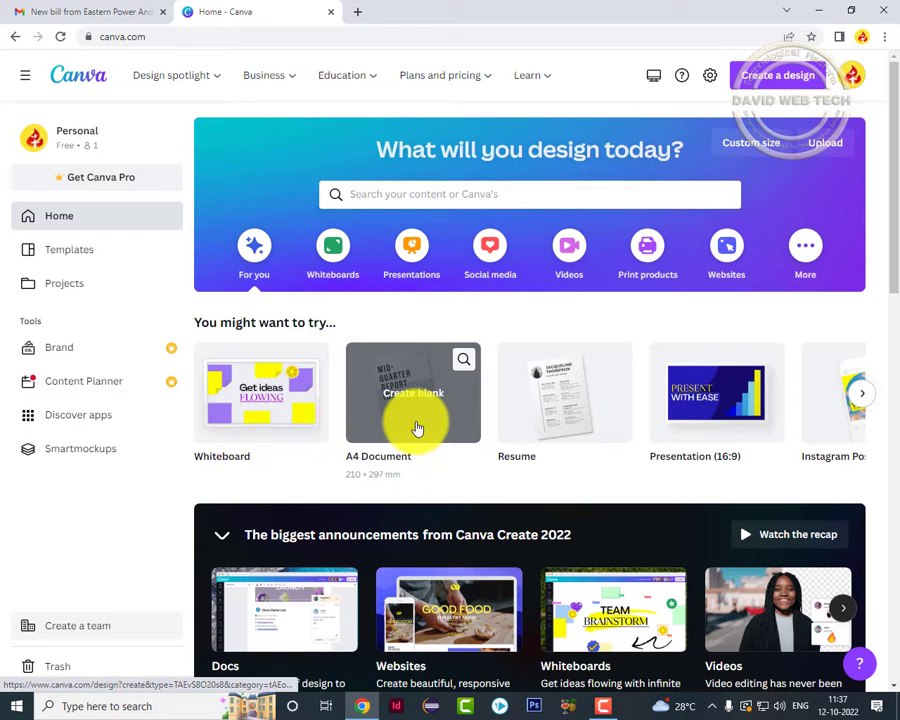
pyautogui.moveTo(592, 432)
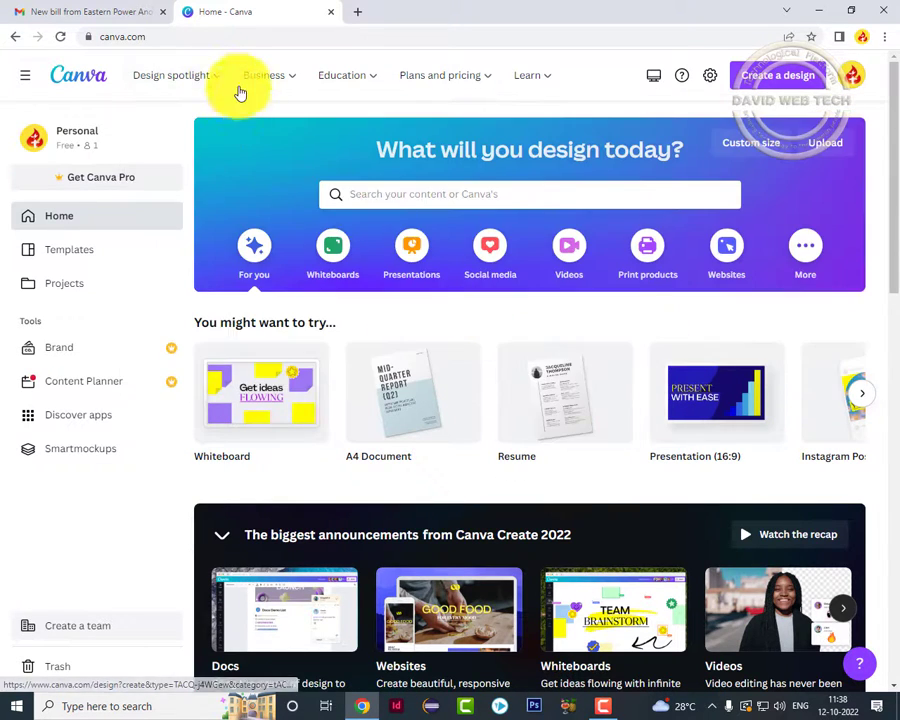
pyautogui.click(206, 80)
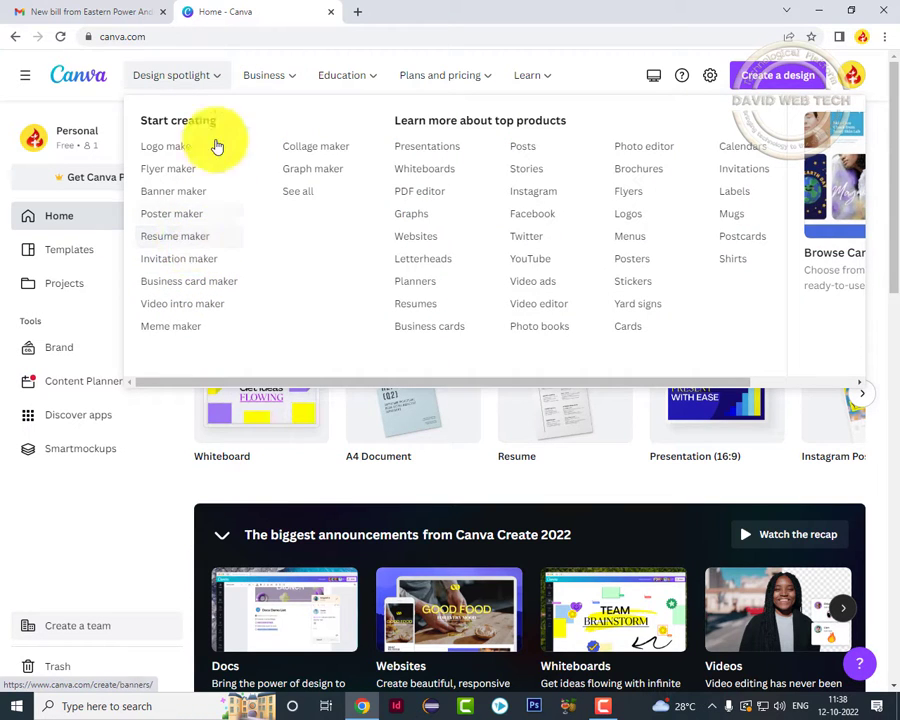
pyautogui.moveTo(522, 410)
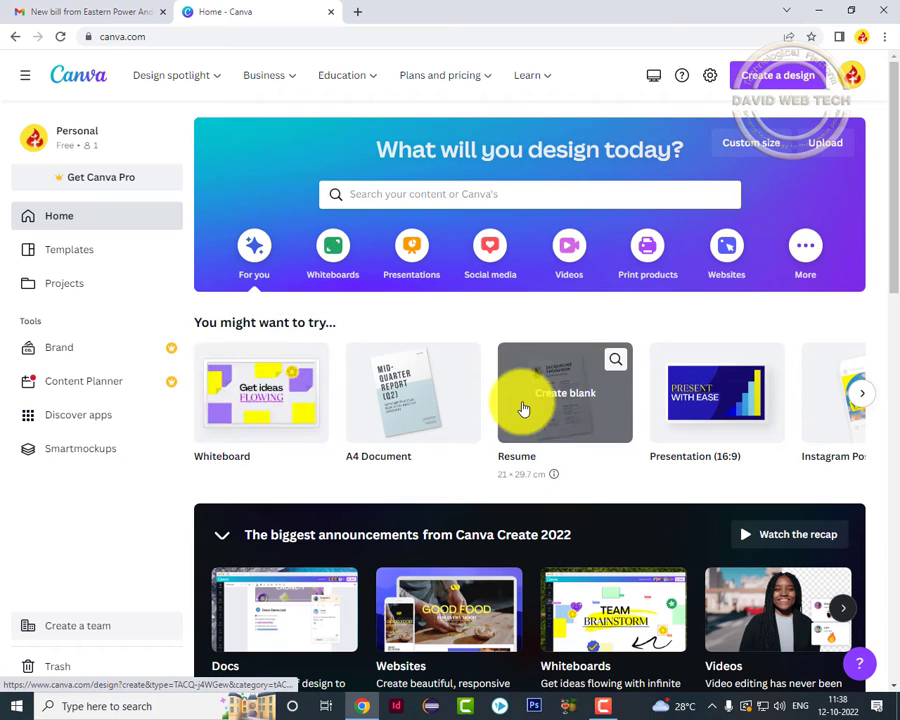
pyautogui.click(522, 420)
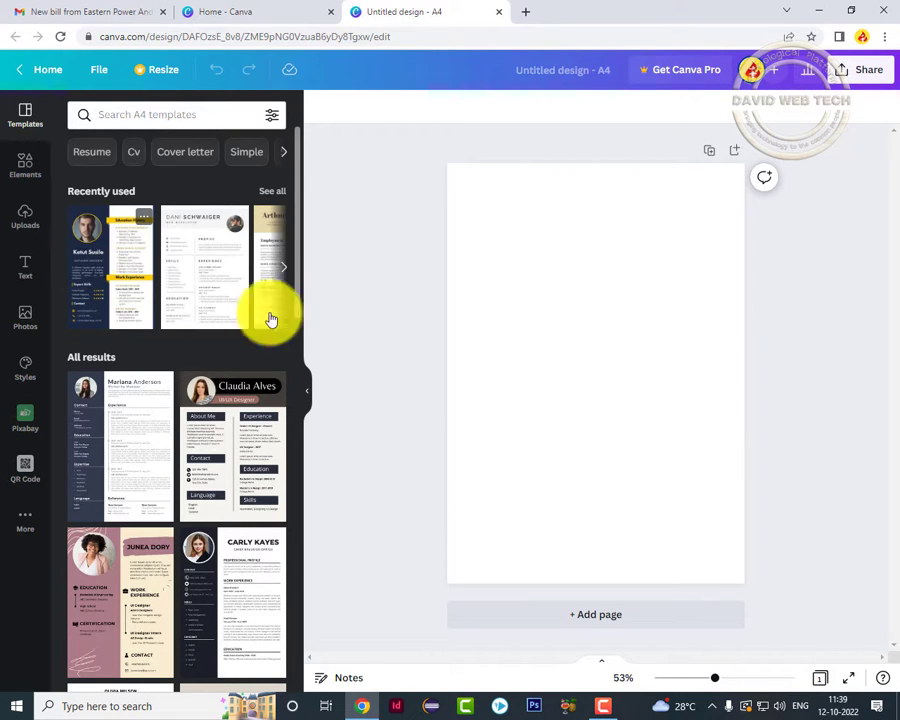
# Apply the first recently used navy-and-yellow software engineer resume template to the page.
pyautogui.click(103, 252)
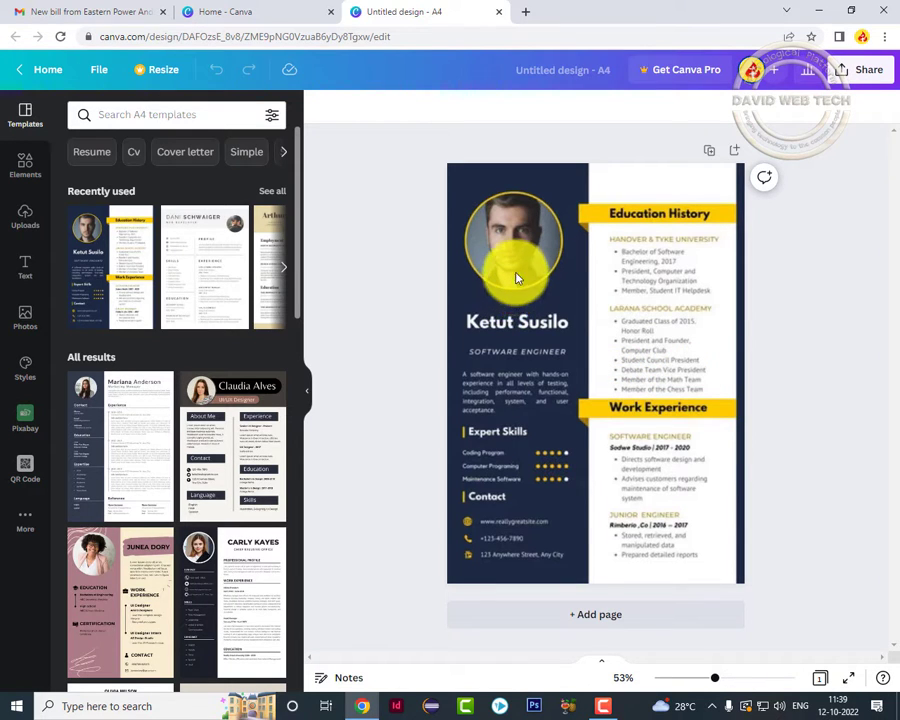
pyautogui.click(516, 300)
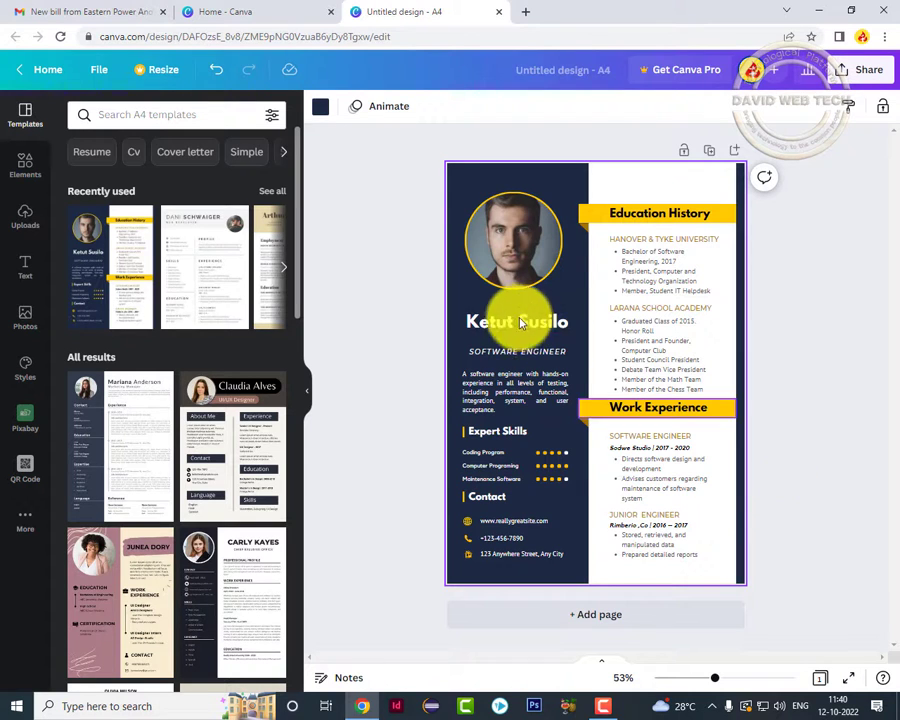
pyautogui.click(508, 239)
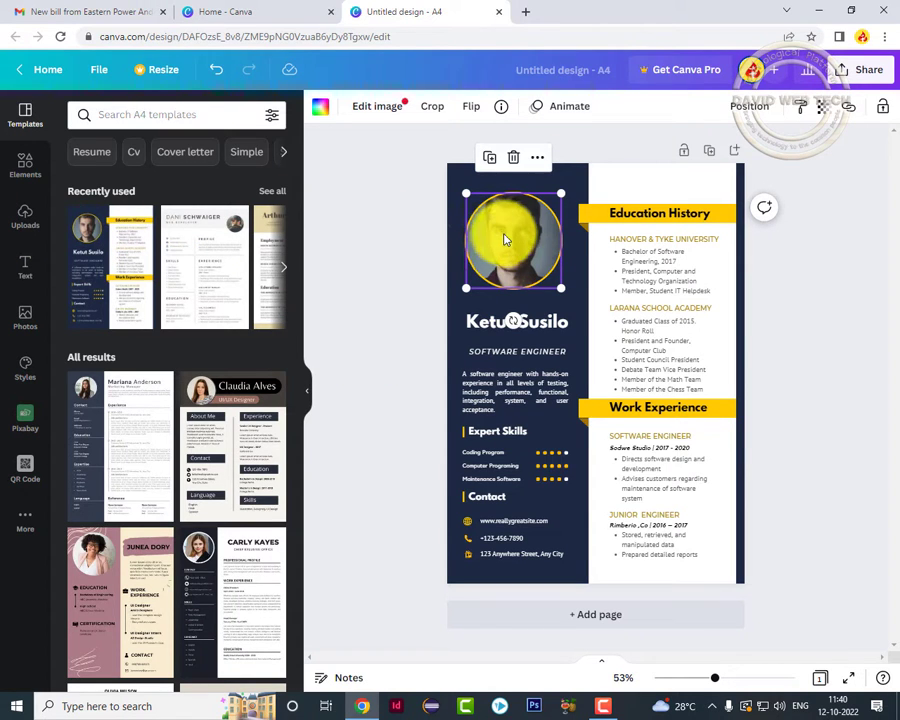
pyautogui.click(457, 187)
pyautogui.click(521, 246)
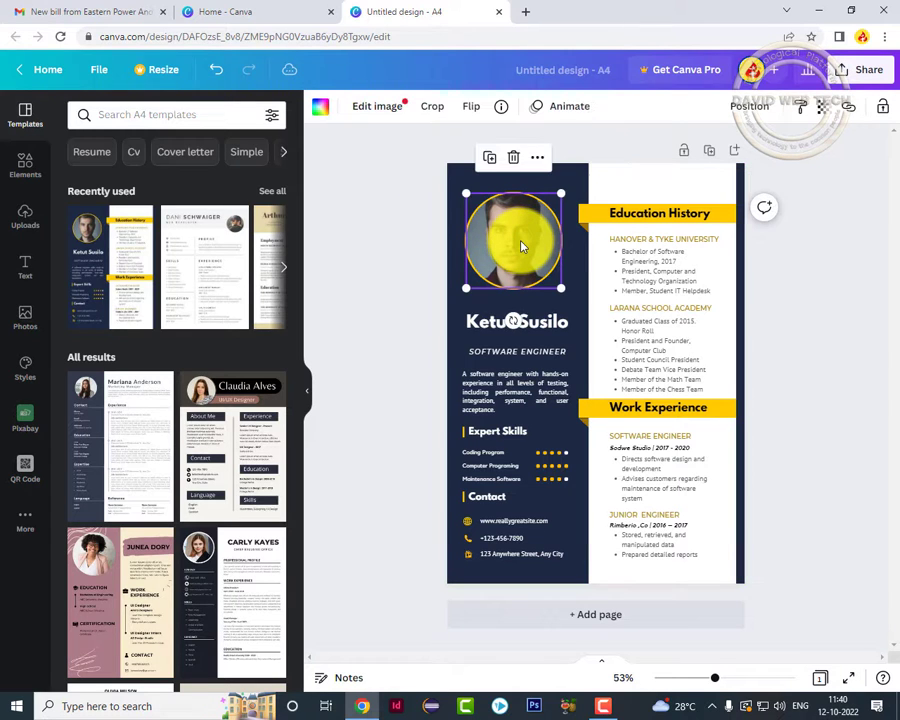
pyautogui.moveTo(534, 240)
pyautogui.mouseDown()
pyautogui.moveTo(537, 230)
pyautogui.moveTo(518, 229)
pyautogui.moveTo(488, 291)
pyautogui.moveTo(532, 268)
pyautogui.moveTo(542, 243)
pyautogui.moveTo(619, 225)
pyautogui.moveTo(516, 221)
pyautogui.moveTo(522, 237)
pyautogui.mouseUp()
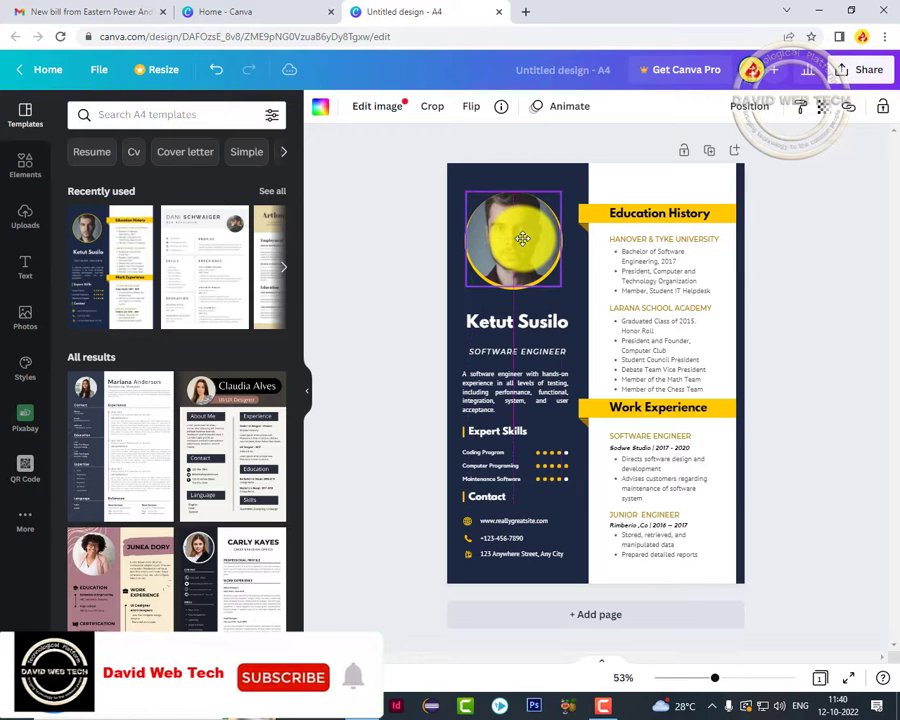
# Replace the sample name heading with the resume owner's full name.
pyautogui.click(391, 249)
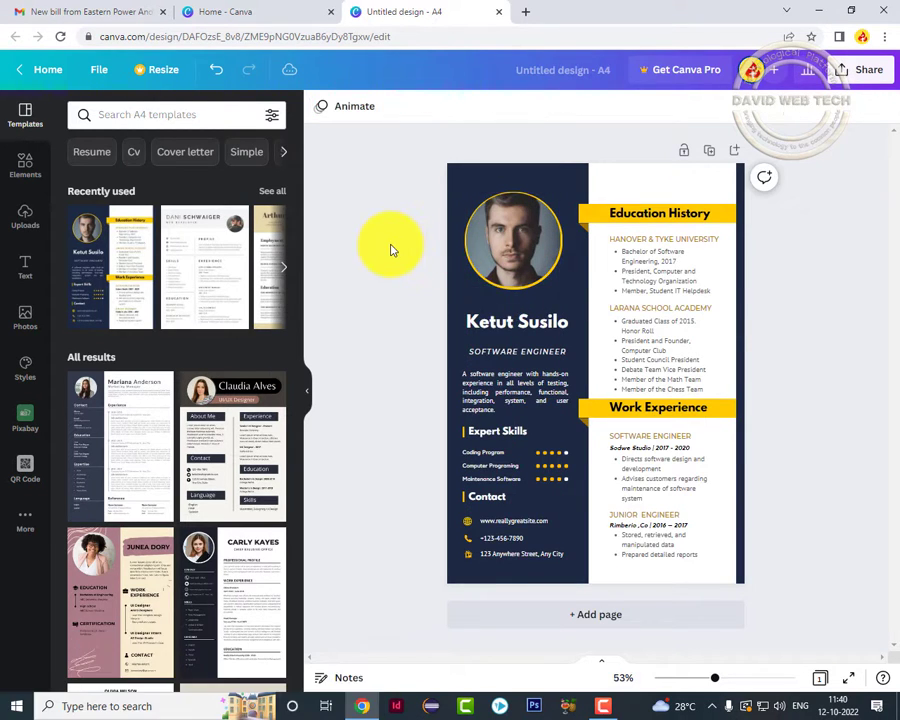
pyautogui.click(498, 330)
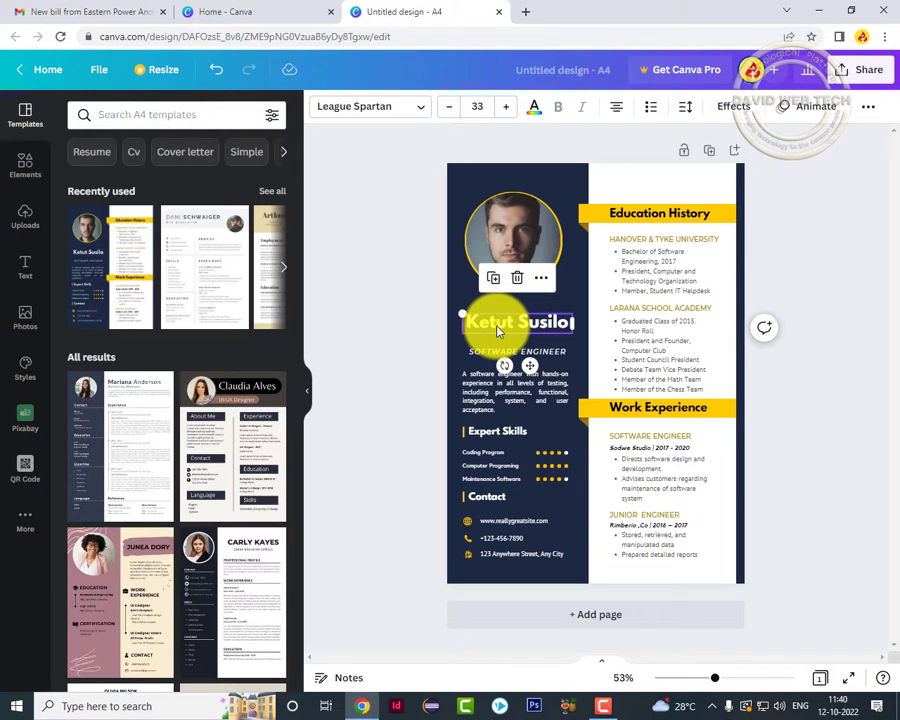
pyautogui.click(498, 330)
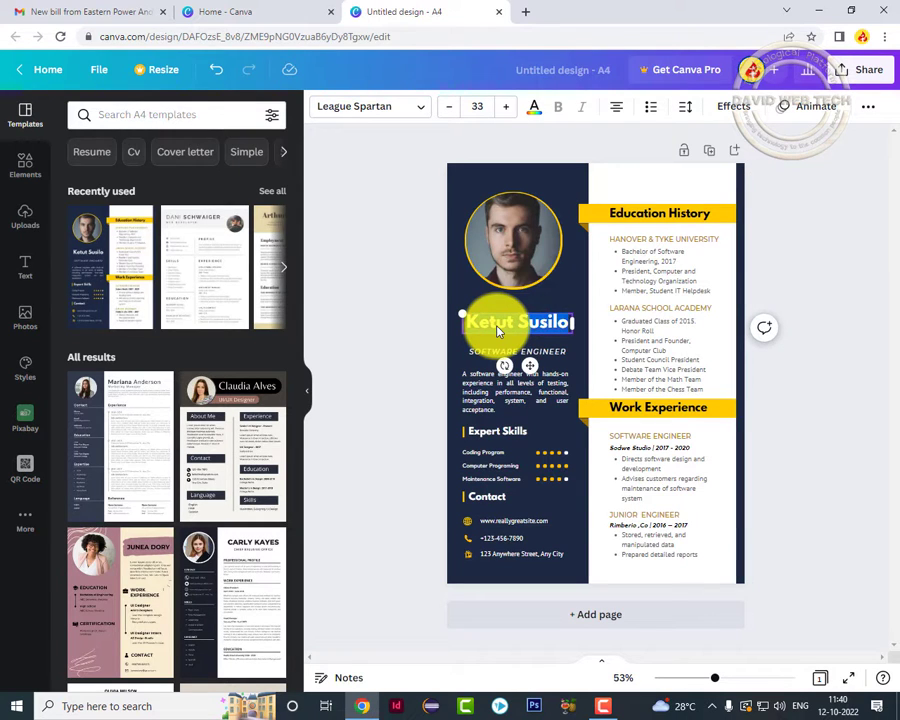
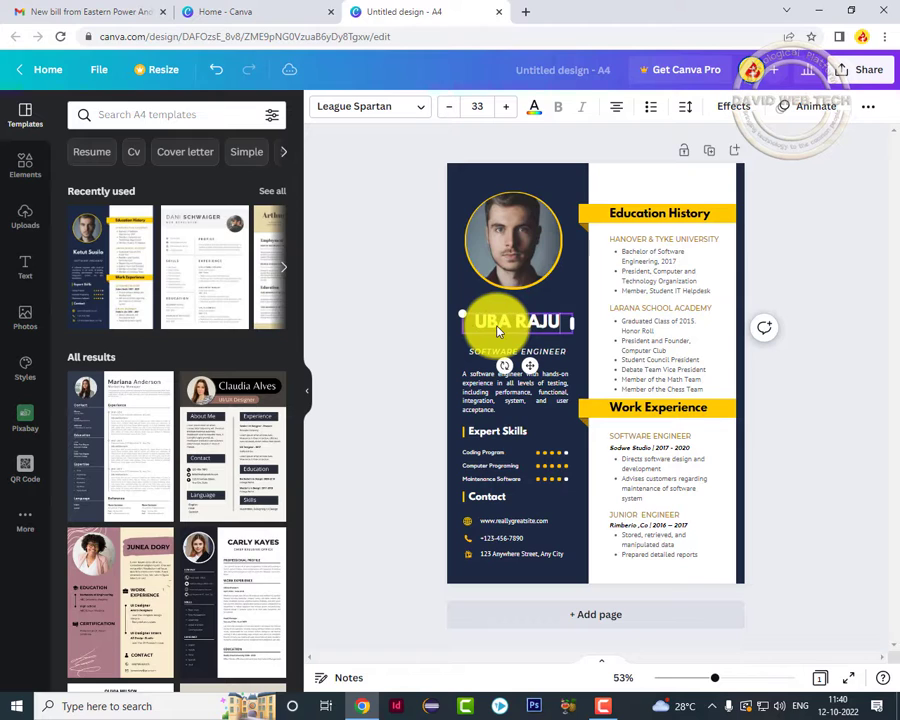
pyautogui.click(508, 338)
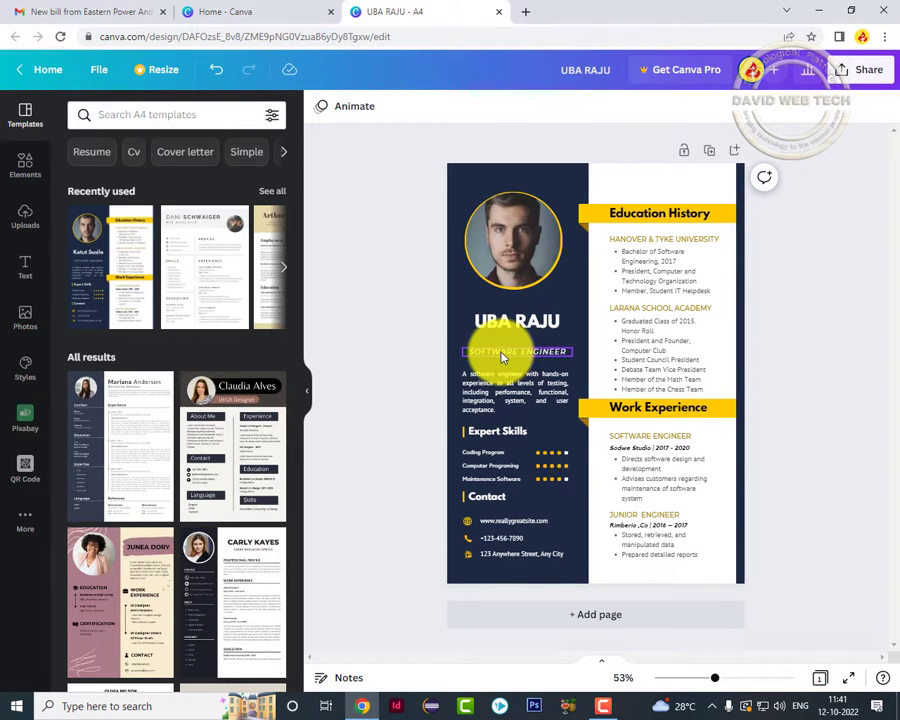
pyautogui.click(503, 357)
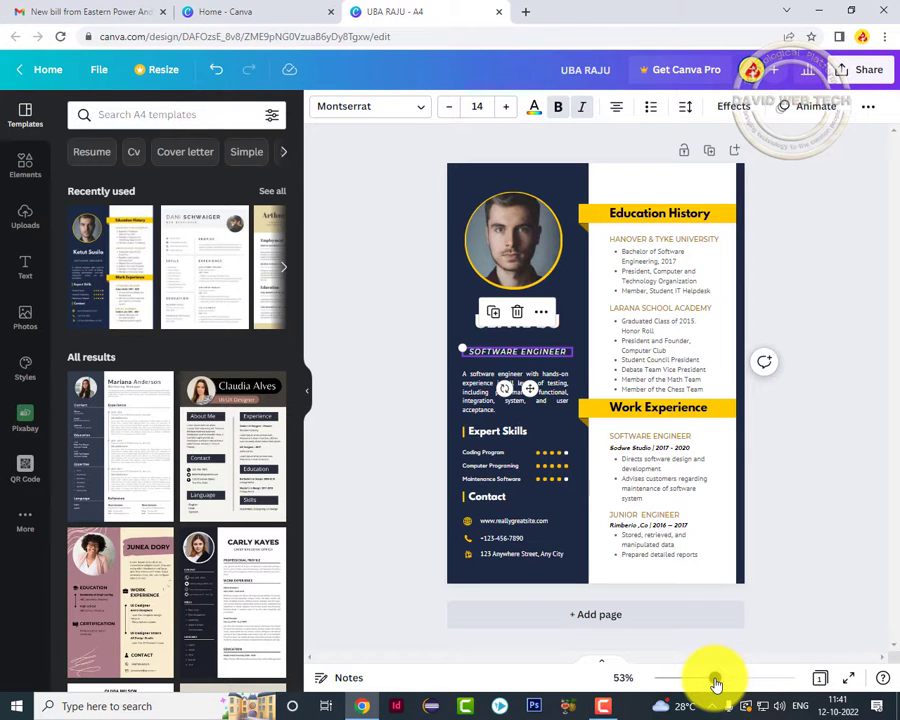
pyautogui.moveTo(716, 683); pyautogui.dragTo(734, 683)
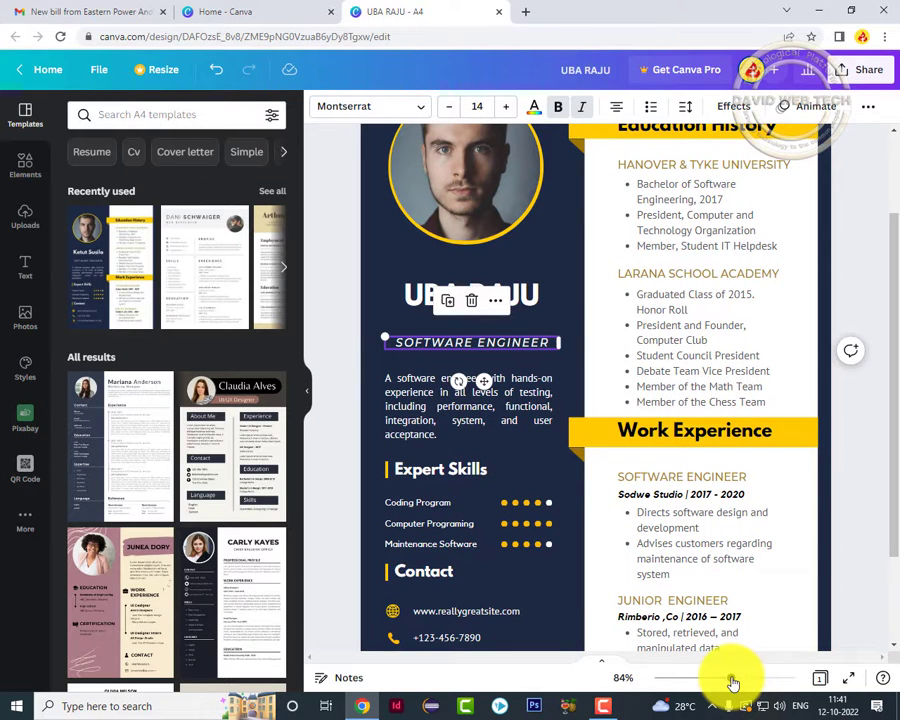
pyautogui.moveTo(894, 374); pyautogui.dragTo(897, 463)
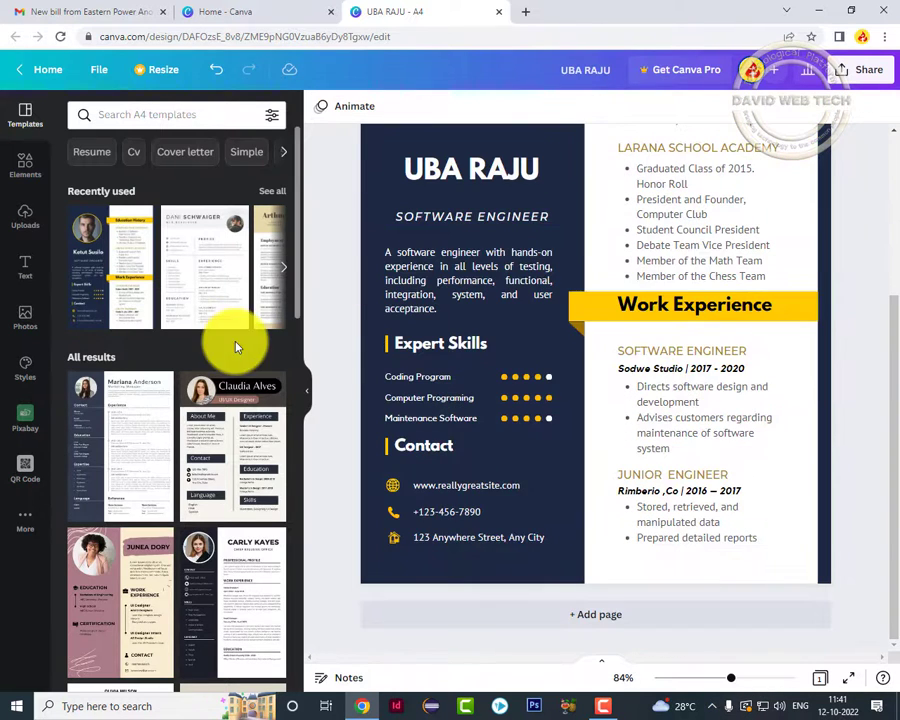
pyautogui.click(457, 350)
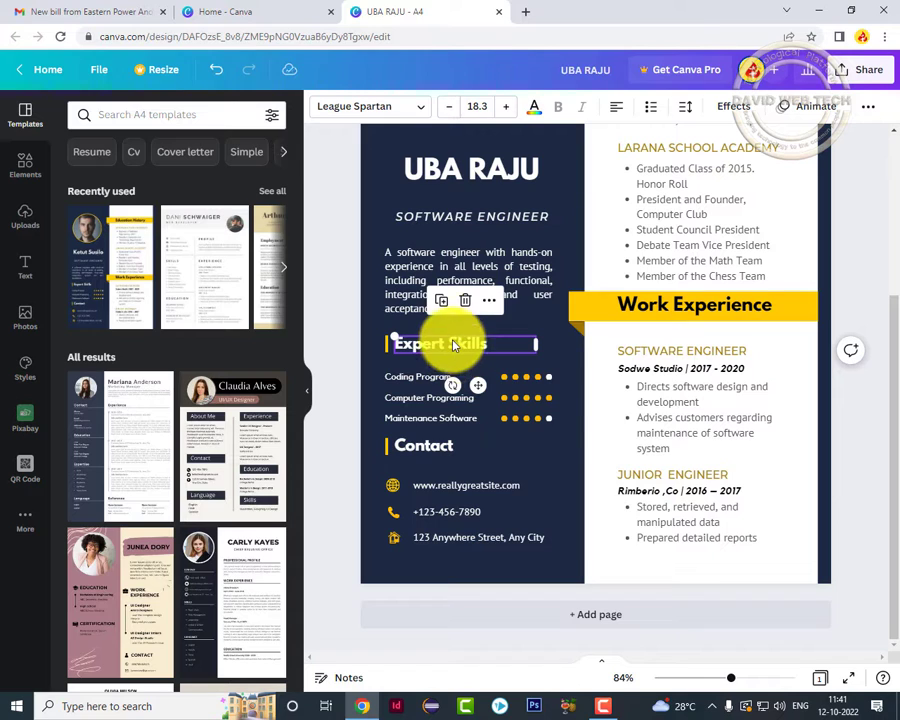
pyautogui.doubleClick(453, 343)
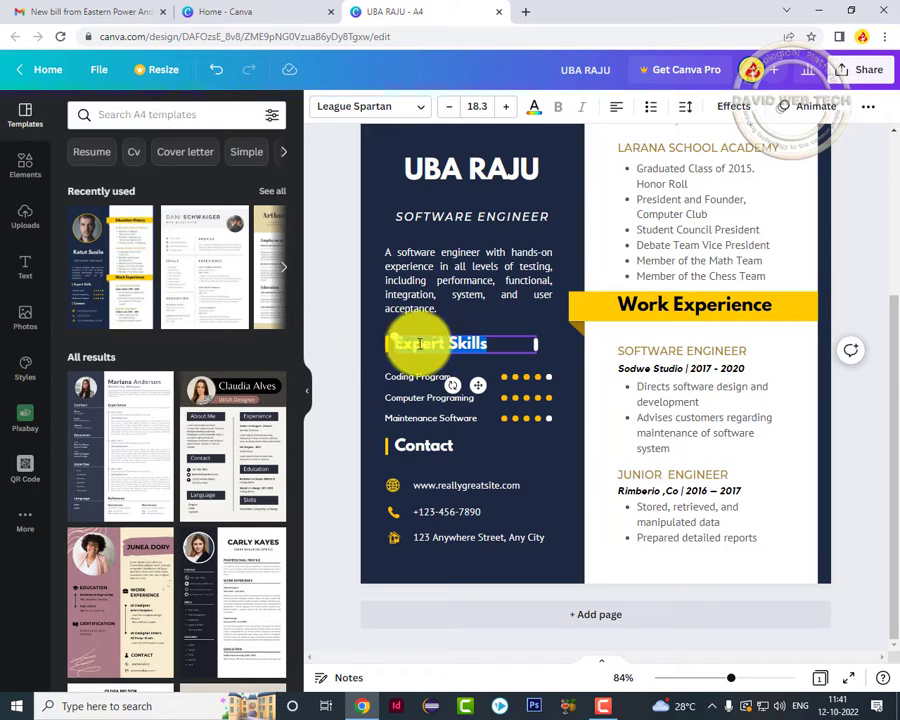
pyautogui.click(390, 352)
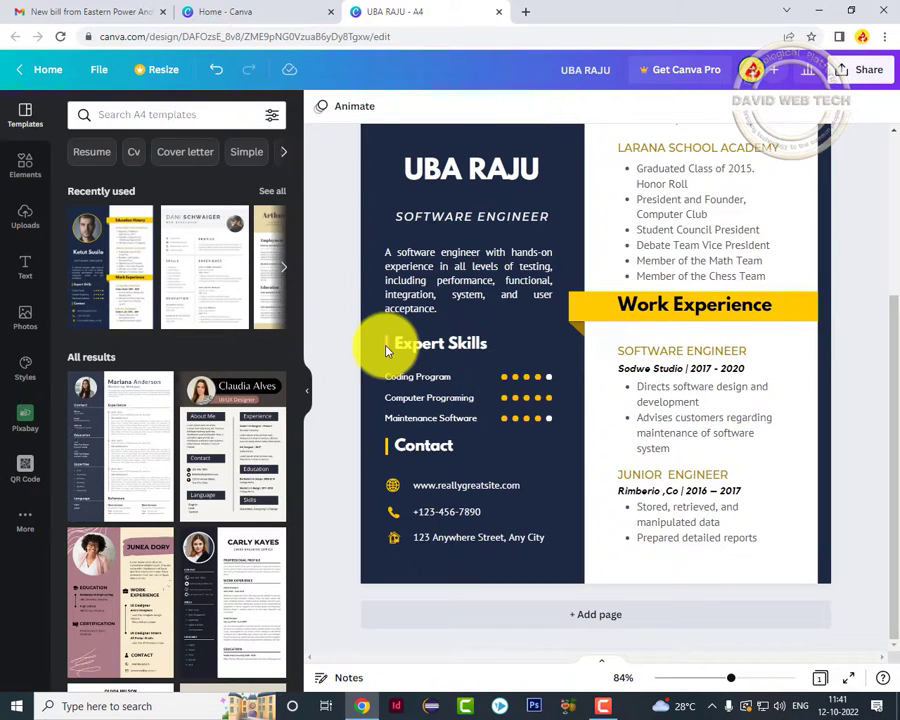
pyautogui.click(432, 377)
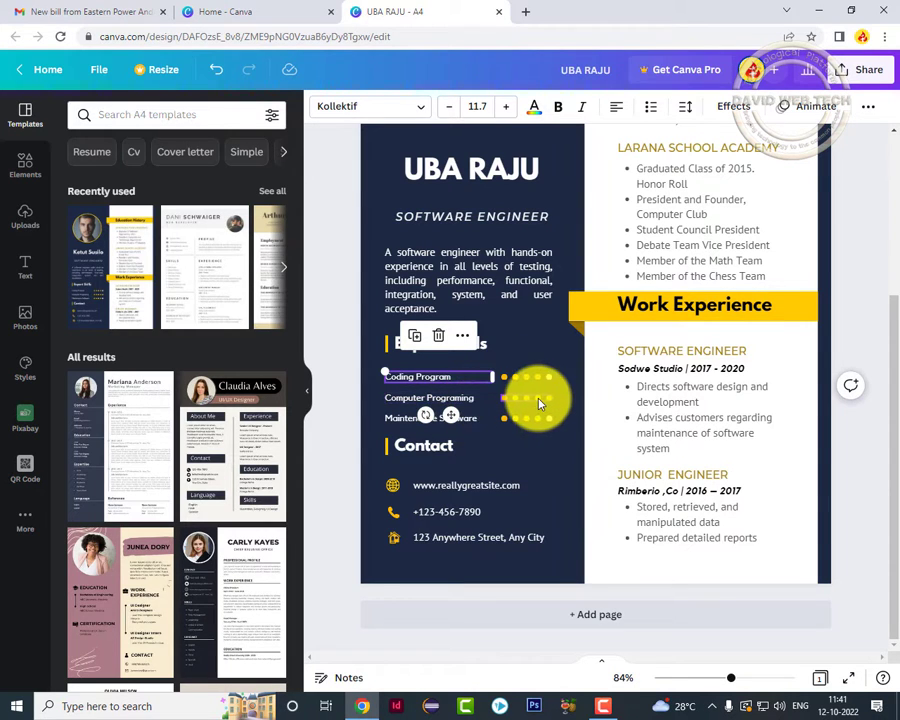
pyautogui.click(538, 402)
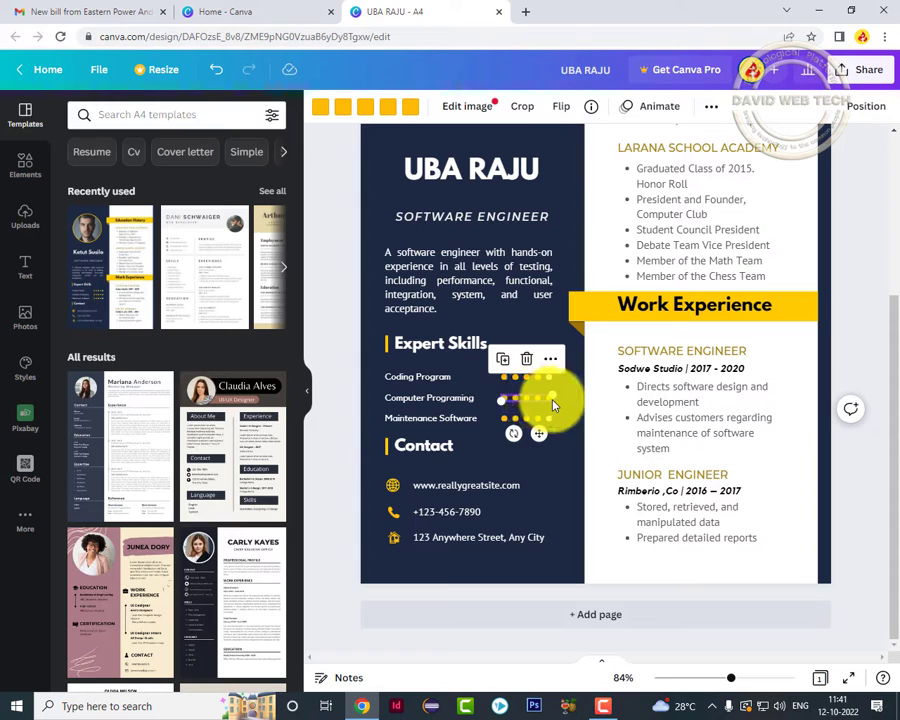
pyautogui.click(338, 384)
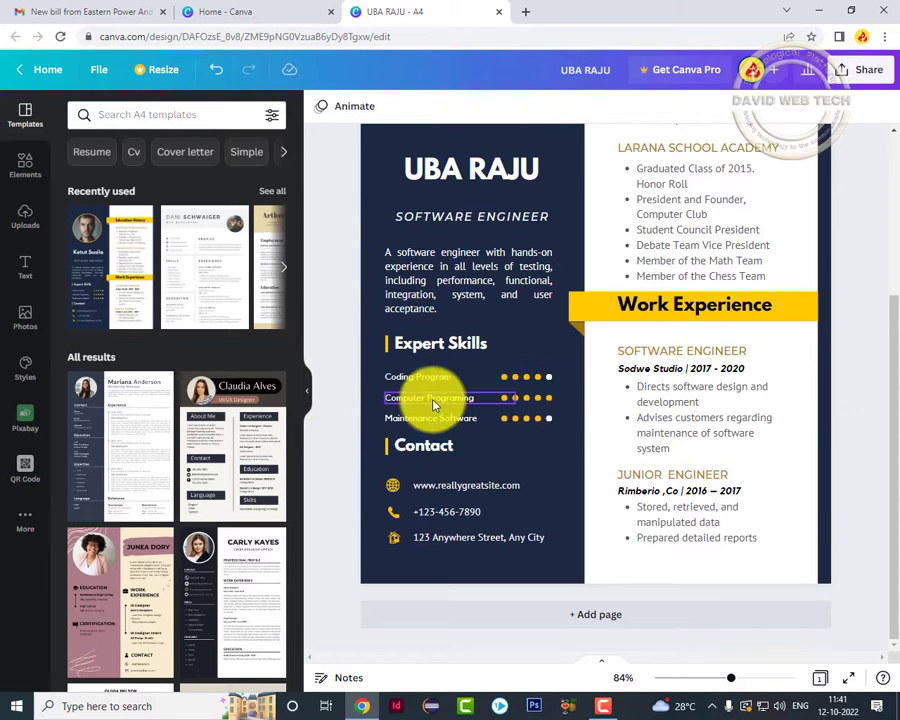
pyautogui.click(431, 400)
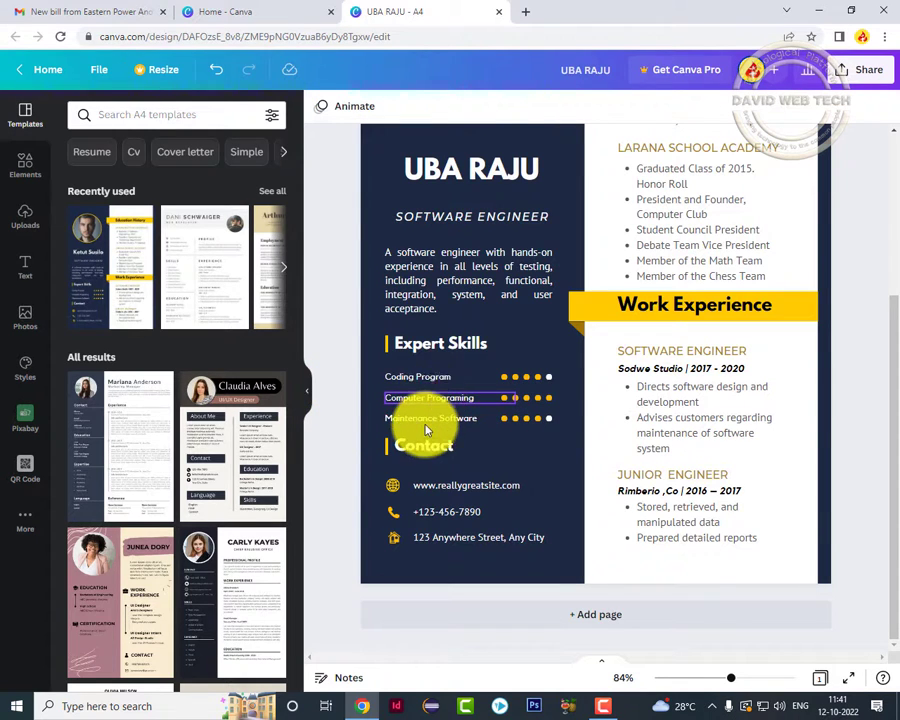
pyautogui.click(427, 485)
pyautogui.click(395, 488)
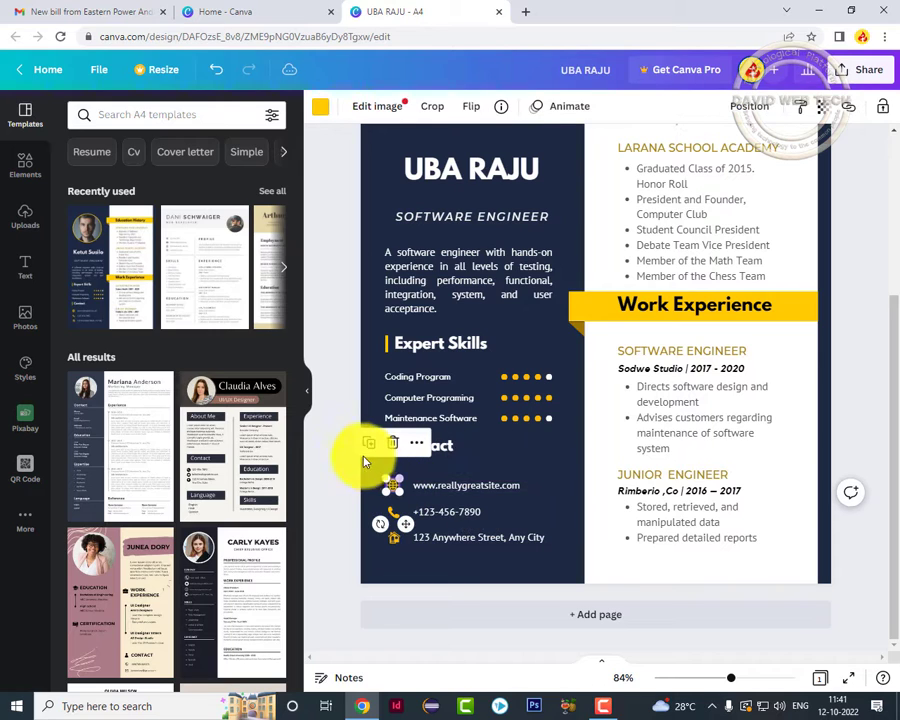
pyautogui.press('Delete')
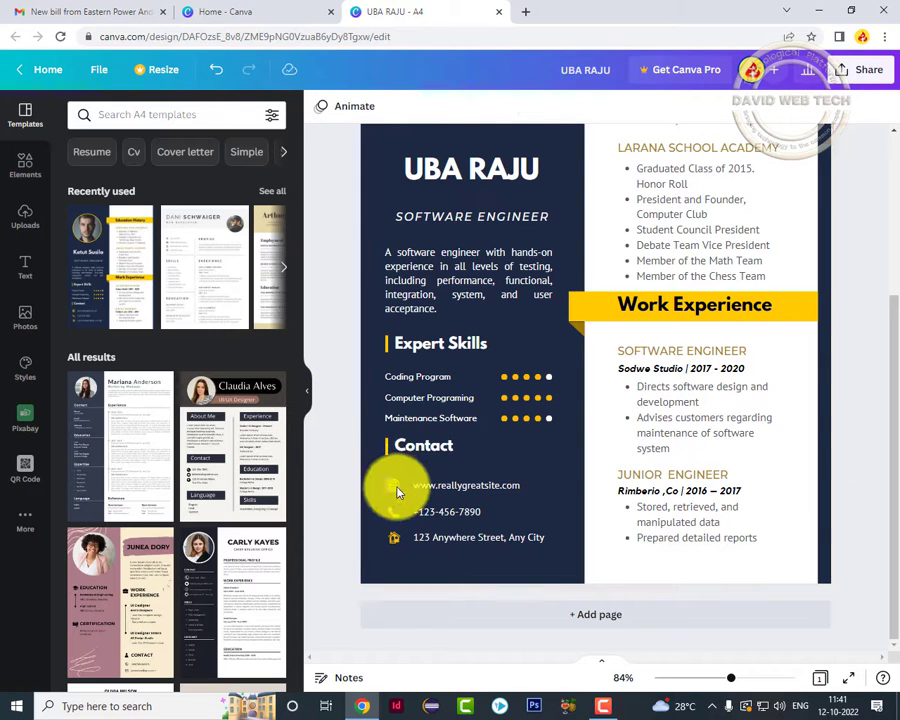
pyautogui.hotkey('ctrl', 'z')
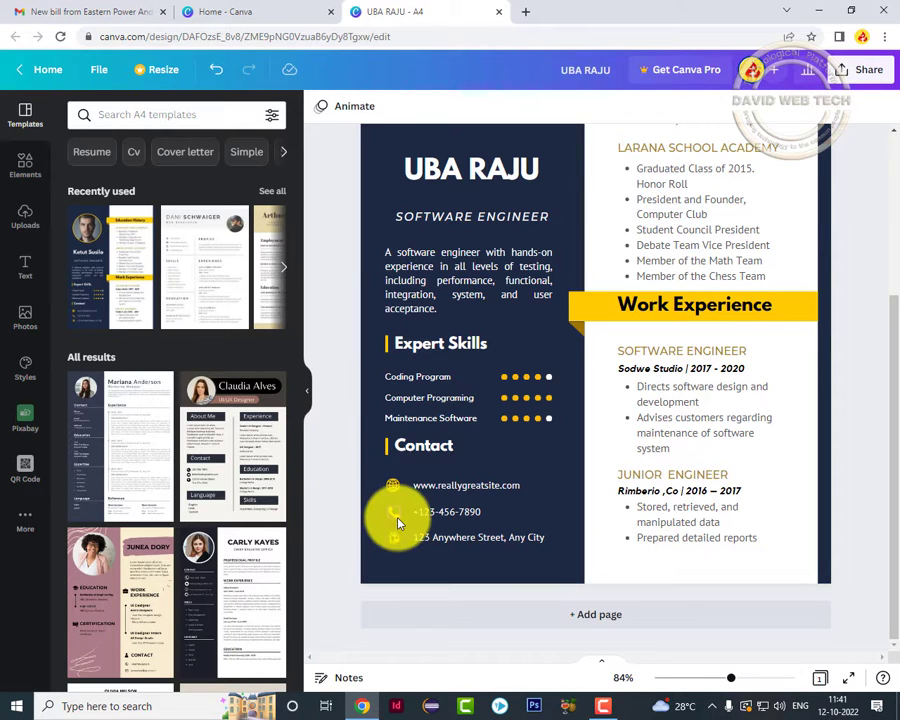
pyautogui.click(450, 541)
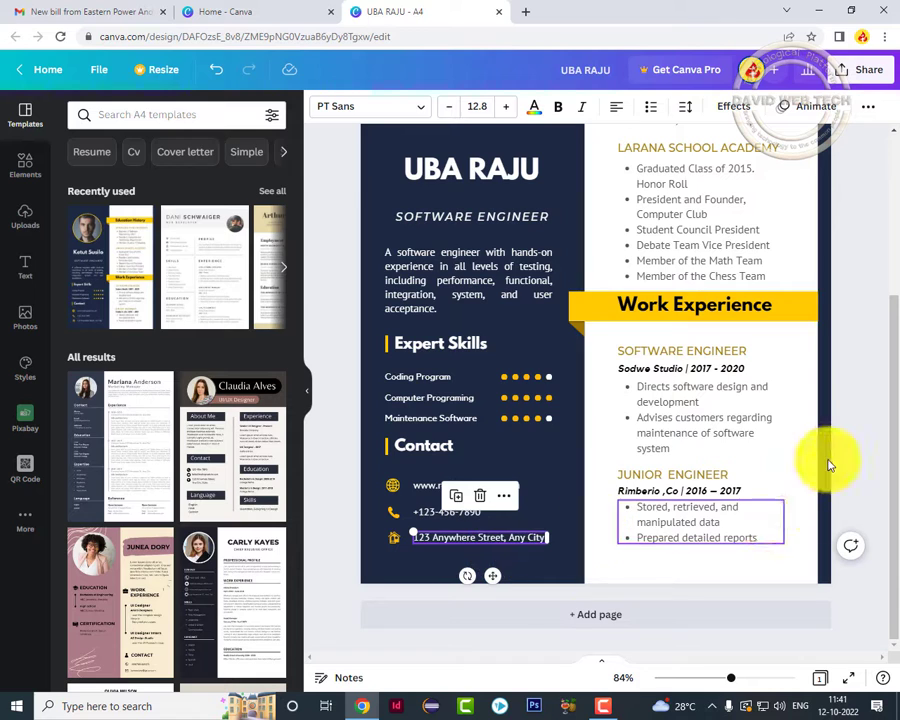
pyautogui.moveTo(893, 412); pyautogui.dragTo(893, 292)
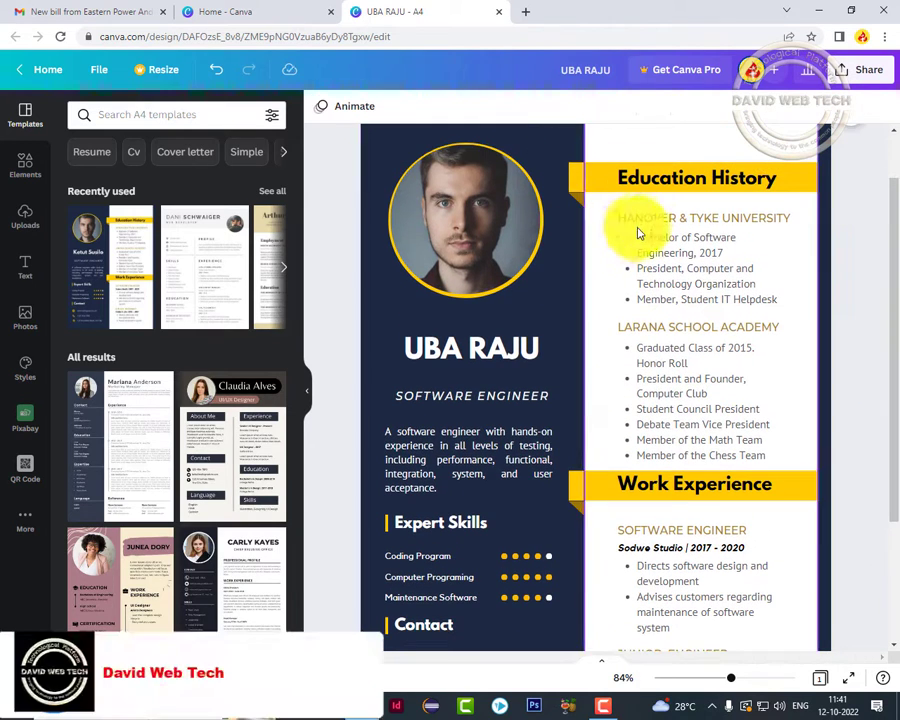
pyautogui.click(686, 218)
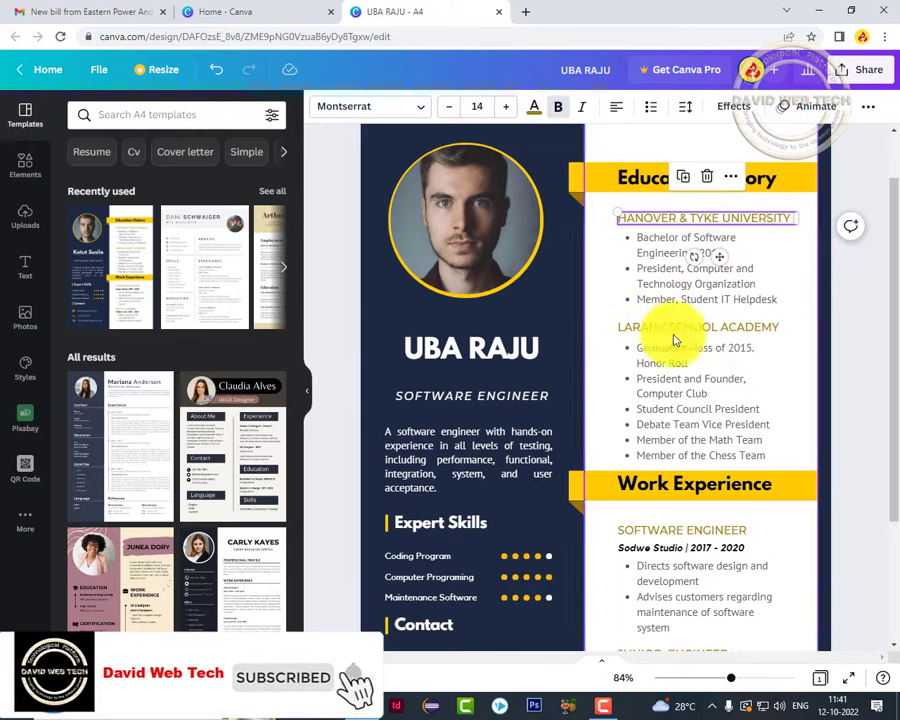
pyautogui.click(683, 261)
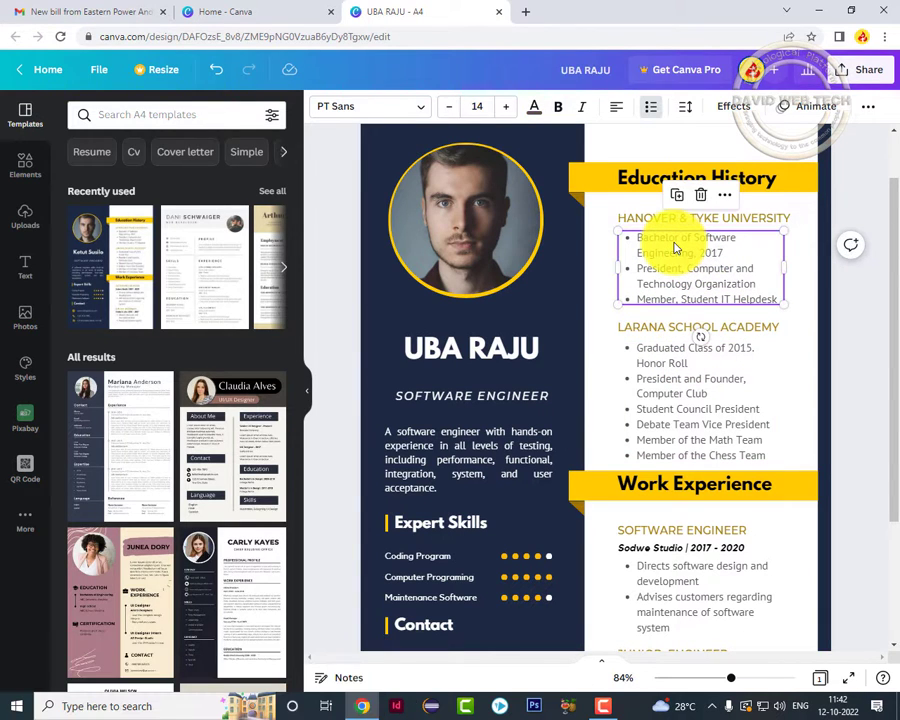
pyautogui.doubleClick(671, 244)
pyautogui.moveTo(637, 237); pyautogui.dragTo(735, 242)
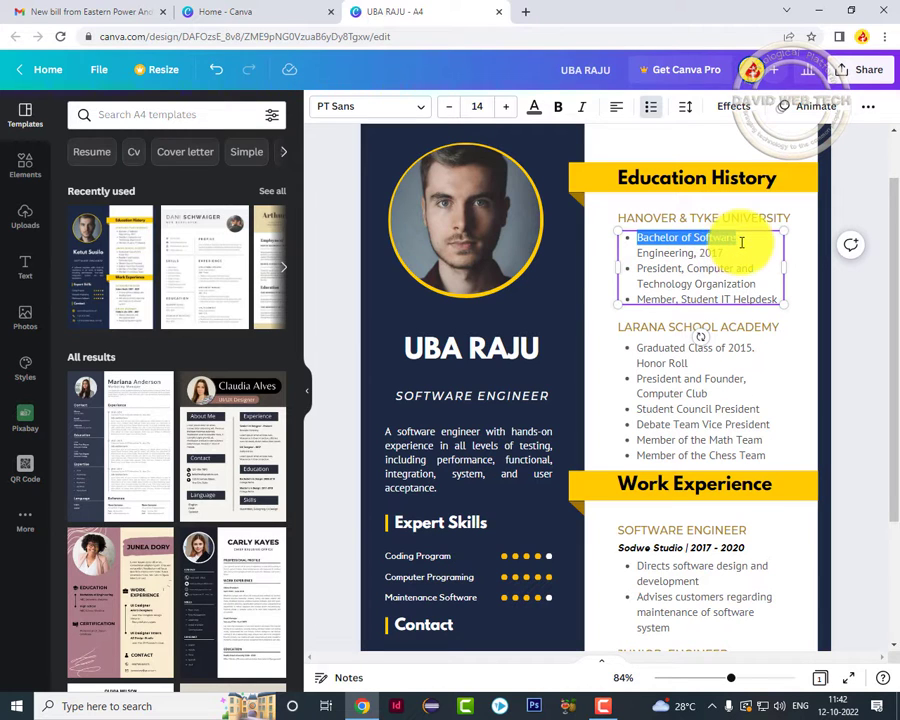
pyautogui.click(716, 330)
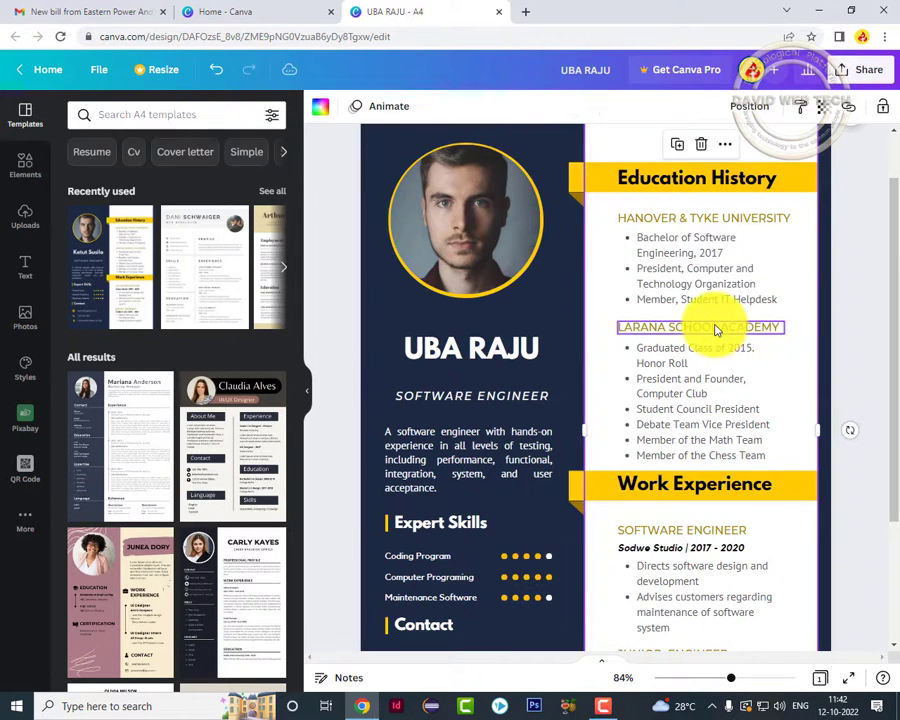
pyautogui.click(707, 350)
pyautogui.scroll(-1, 685, 330)
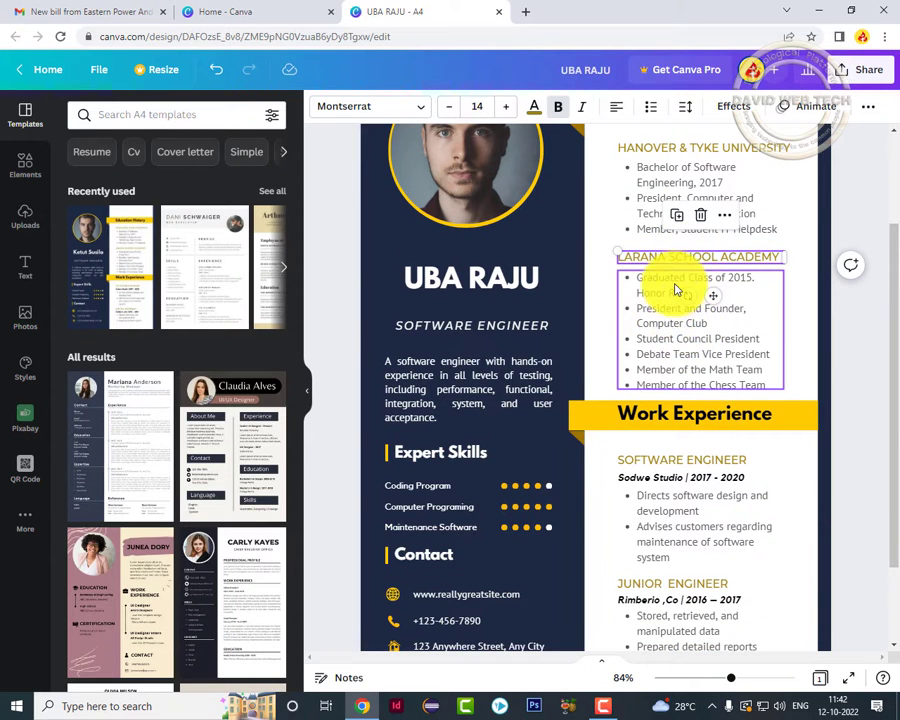
pyautogui.scroll(-1, 688, 320)
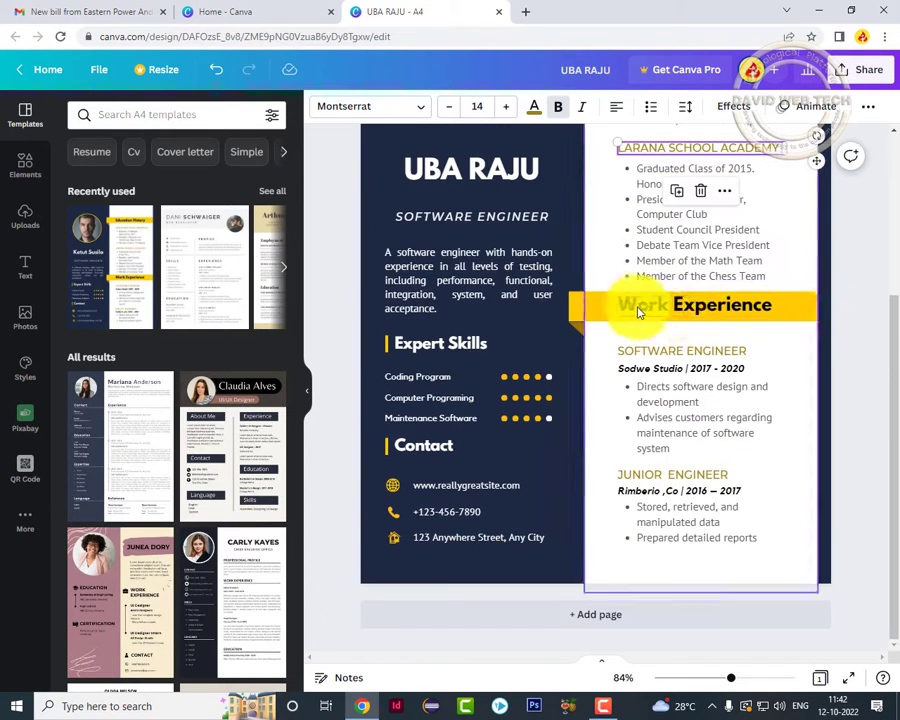
pyautogui.click(642, 310)
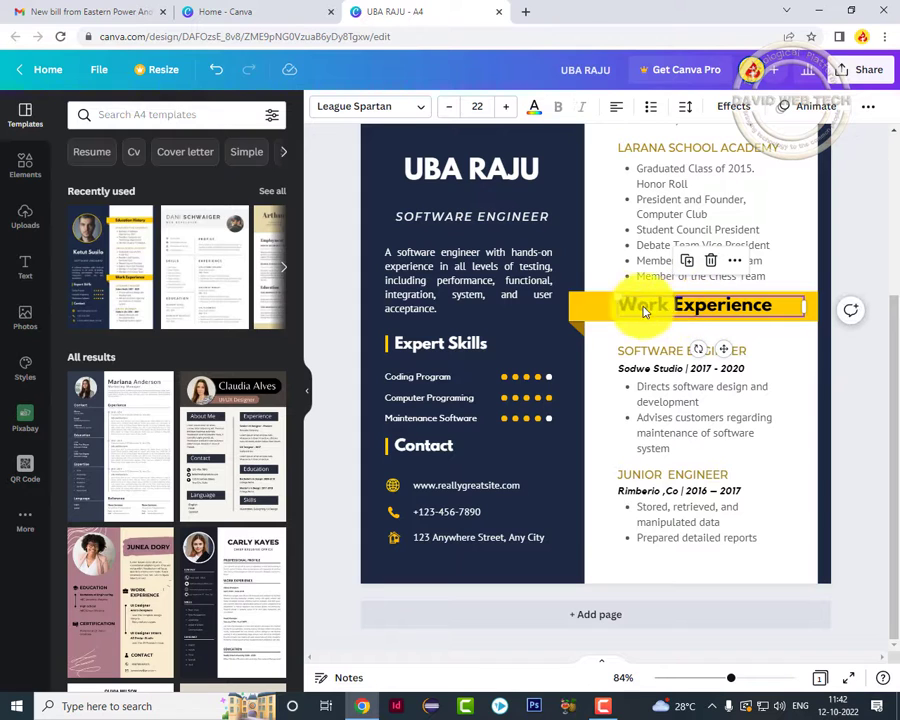
pyautogui.click(594, 315)
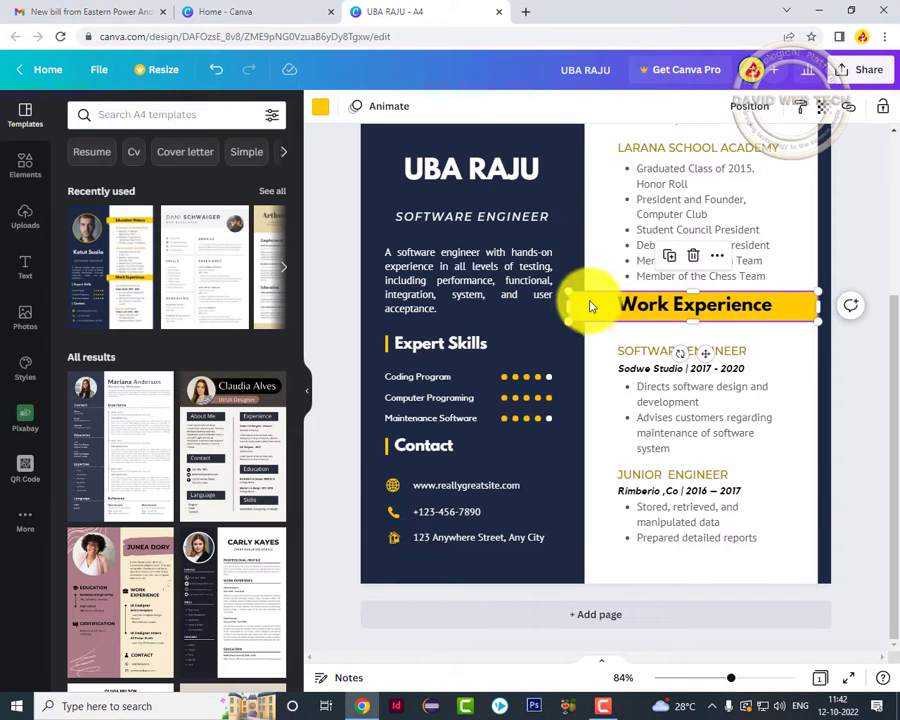
pyautogui.moveTo(587, 311)
pyautogui.mouseDown()
pyautogui.moveTo(593, 275)
pyautogui.moveTo(585, 297)
pyautogui.moveTo(595, 302)
pyautogui.moveTo(586, 305)
pyautogui.mouseUp()
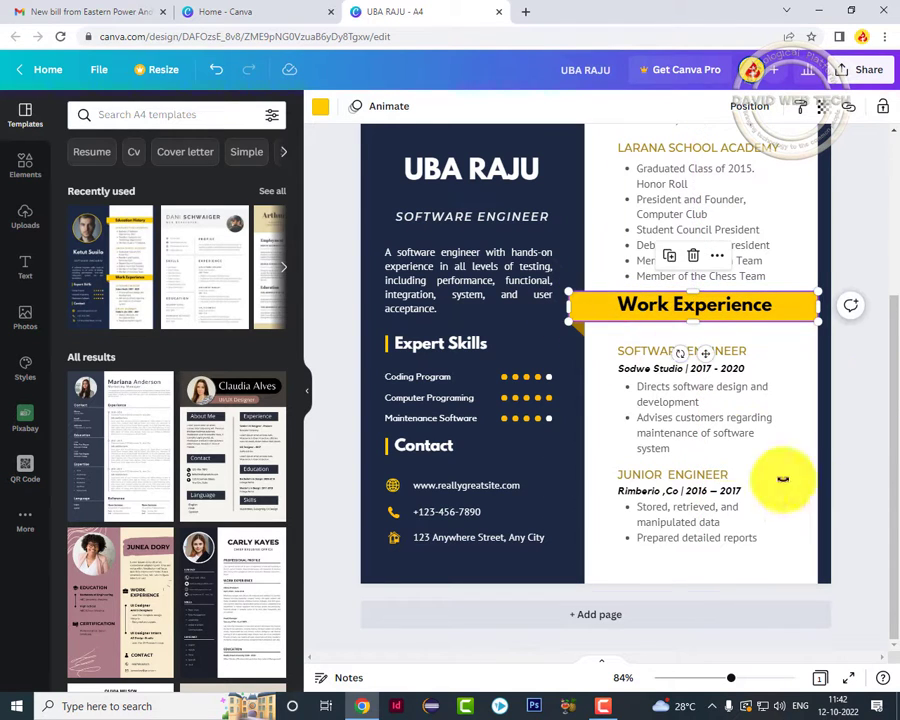
pyautogui.doubleClick(680, 306)
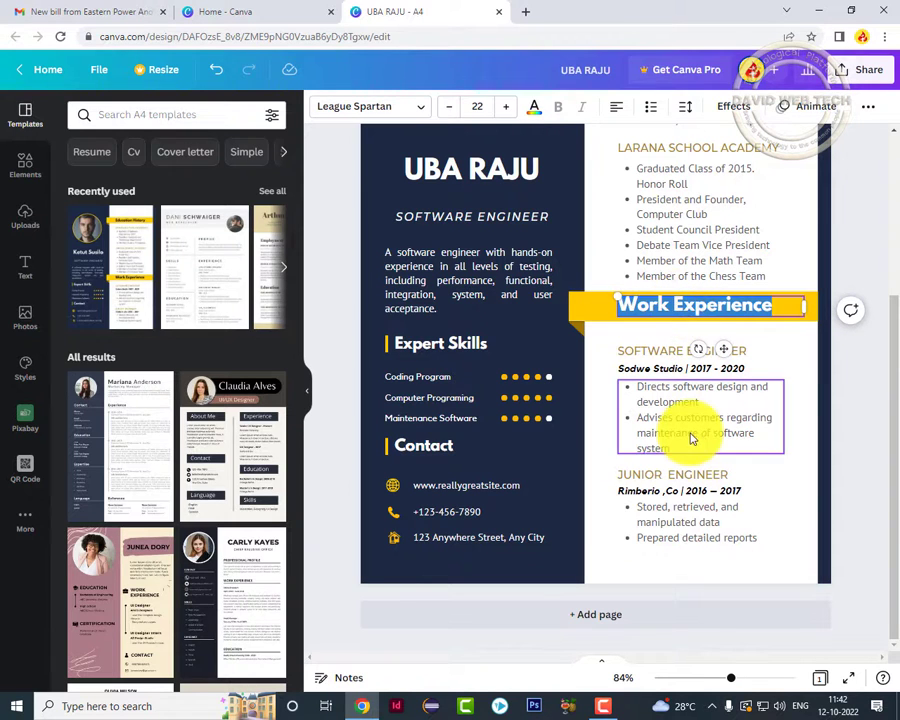
pyautogui.click(692, 366)
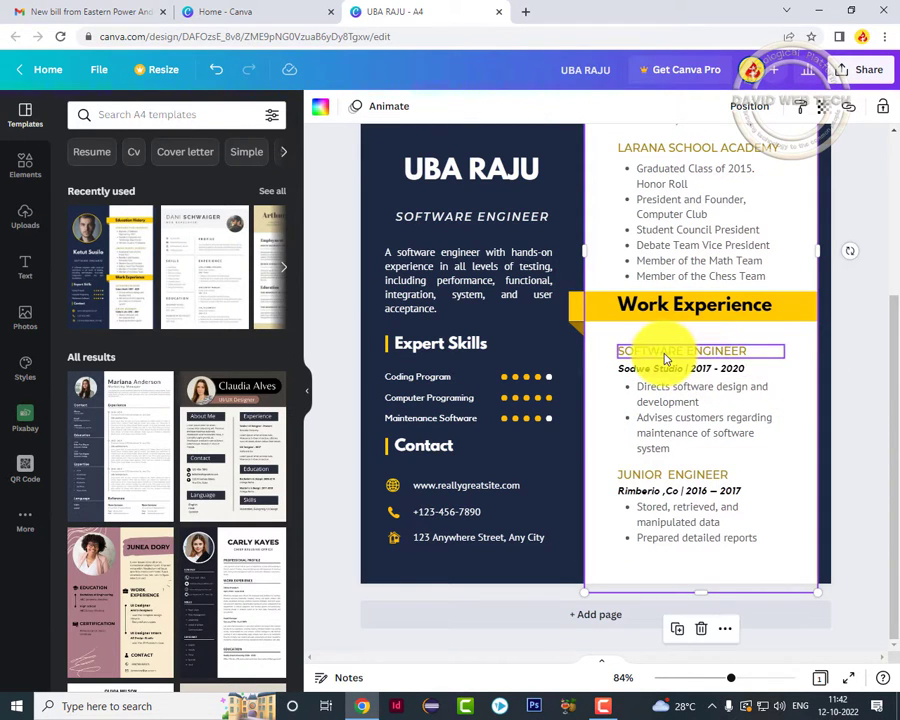
pyautogui.click(662, 356)
pyautogui.click(683, 353)
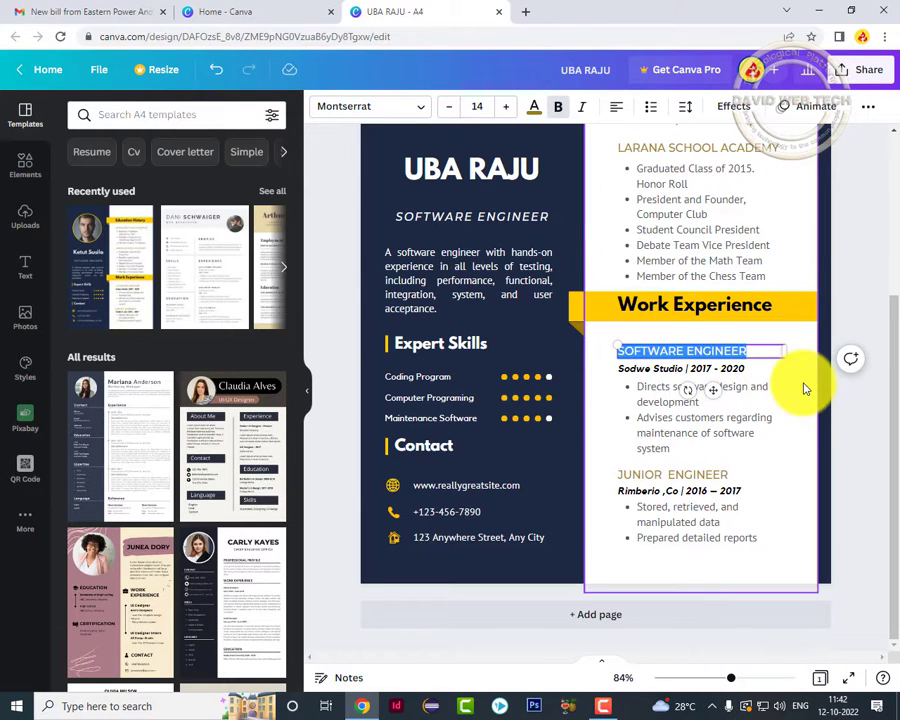
pyautogui.click(657, 381)
pyautogui.click(665, 372)
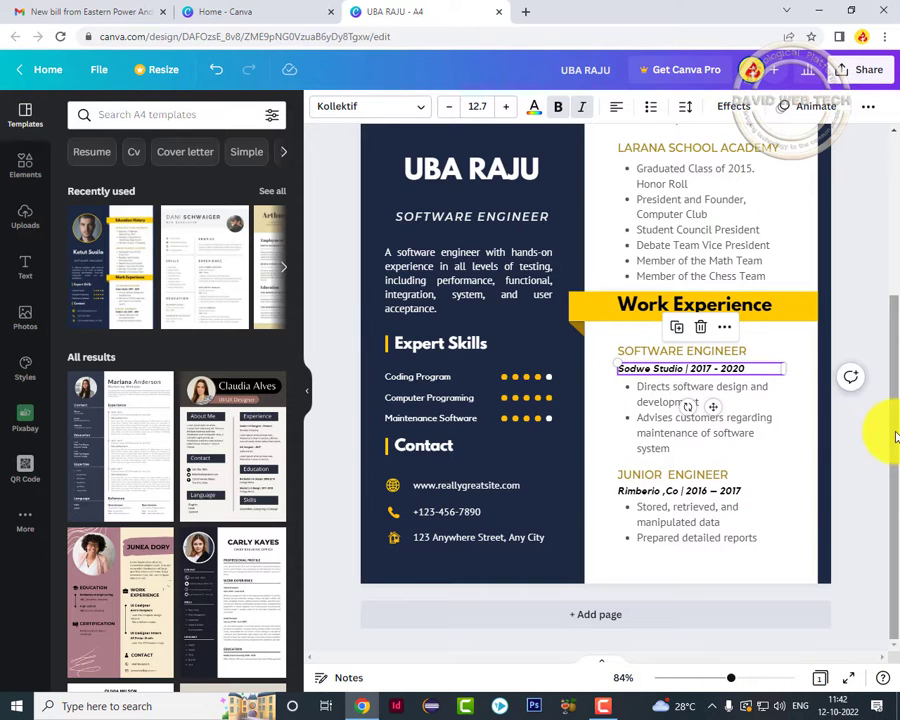
pyautogui.click(630, 476)
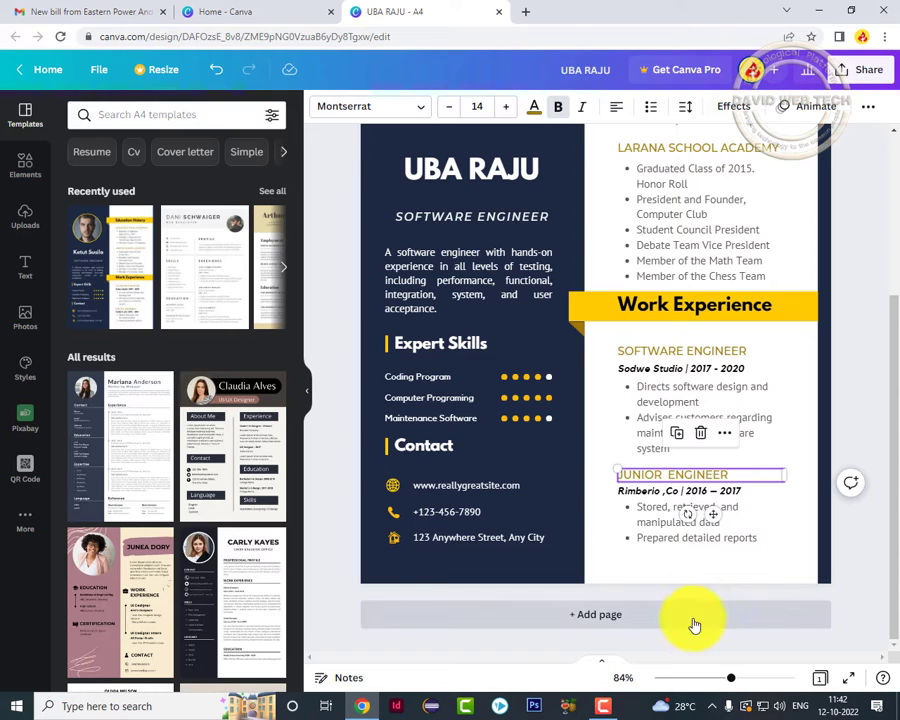
pyautogui.click(568, 616)
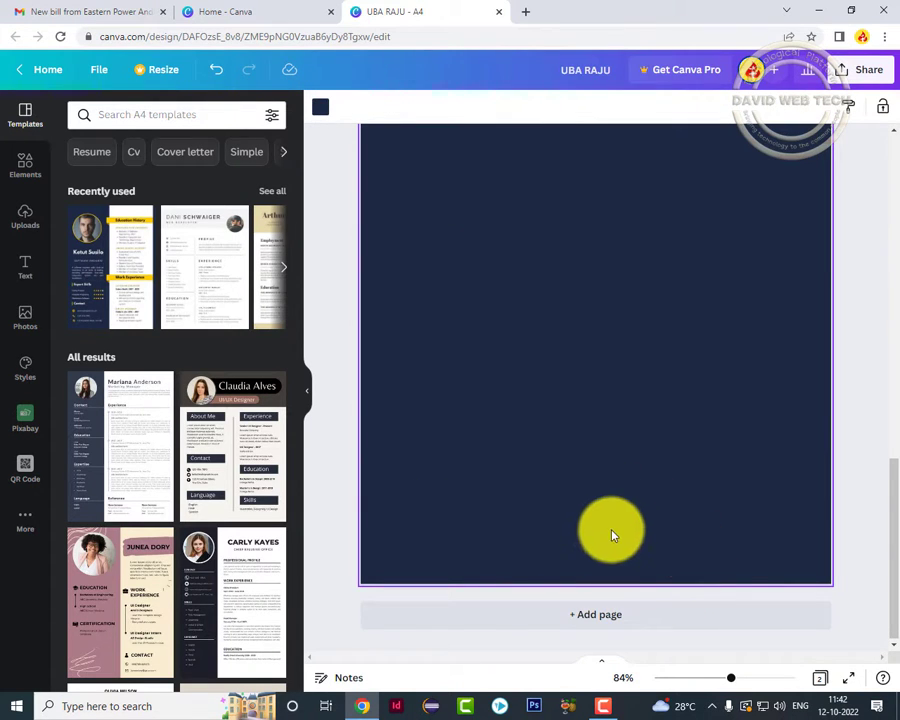
pyautogui.scroll(9, 599, 512)
pyautogui.scroll(-4, 600, 513)
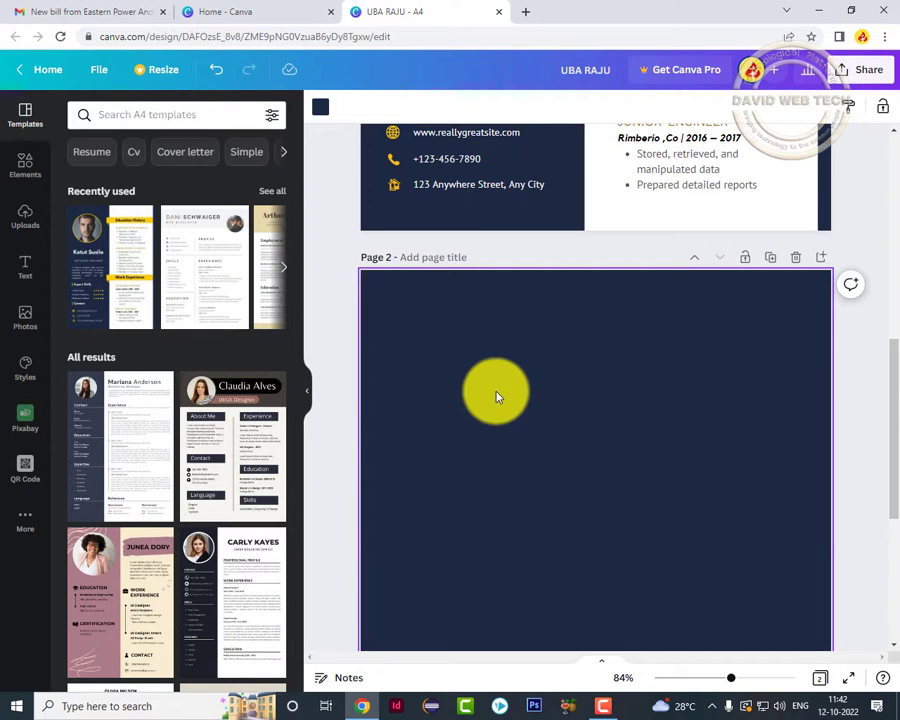
pyautogui.scroll(-3, 556, 379)
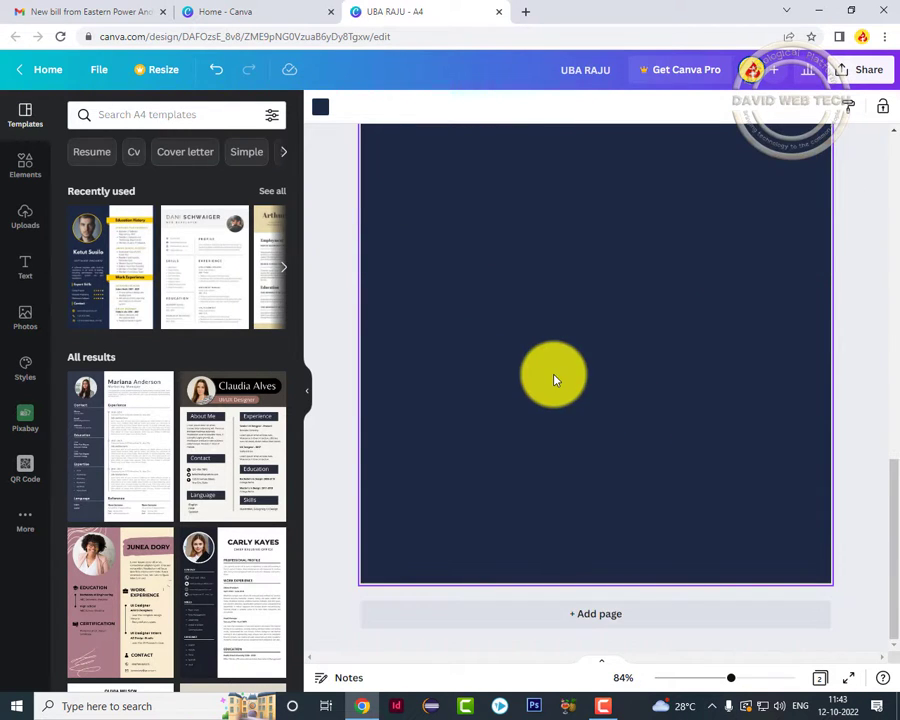
pyautogui.scroll(3, 555, 378)
pyautogui.scroll(5, 462, 424)
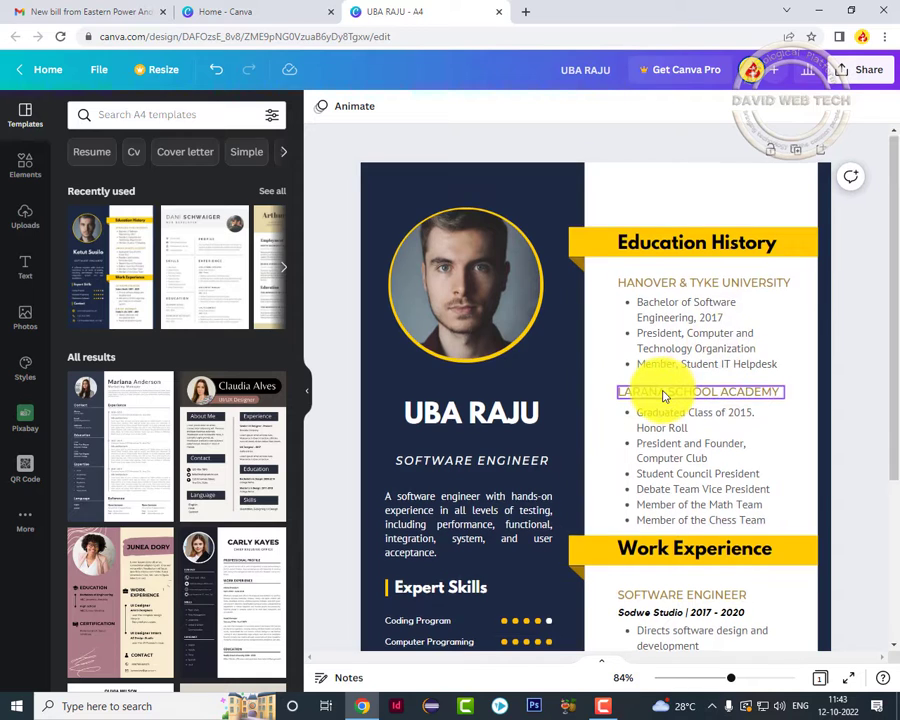
pyautogui.scroll(-3, 664, 396)
pyautogui.scroll(3, 664, 394)
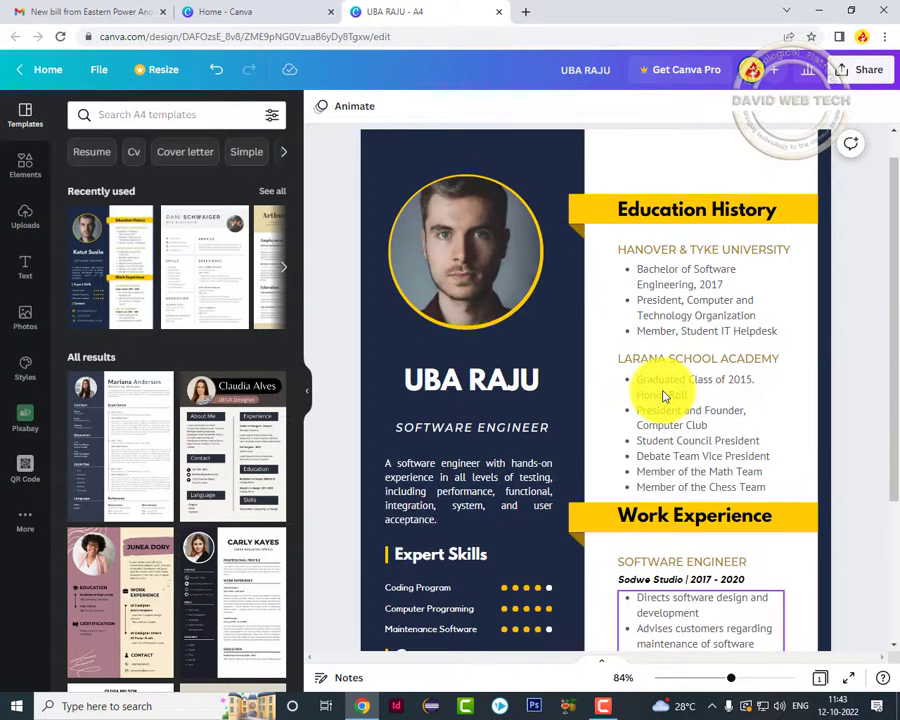
pyautogui.scroll(-3, 662, 394)
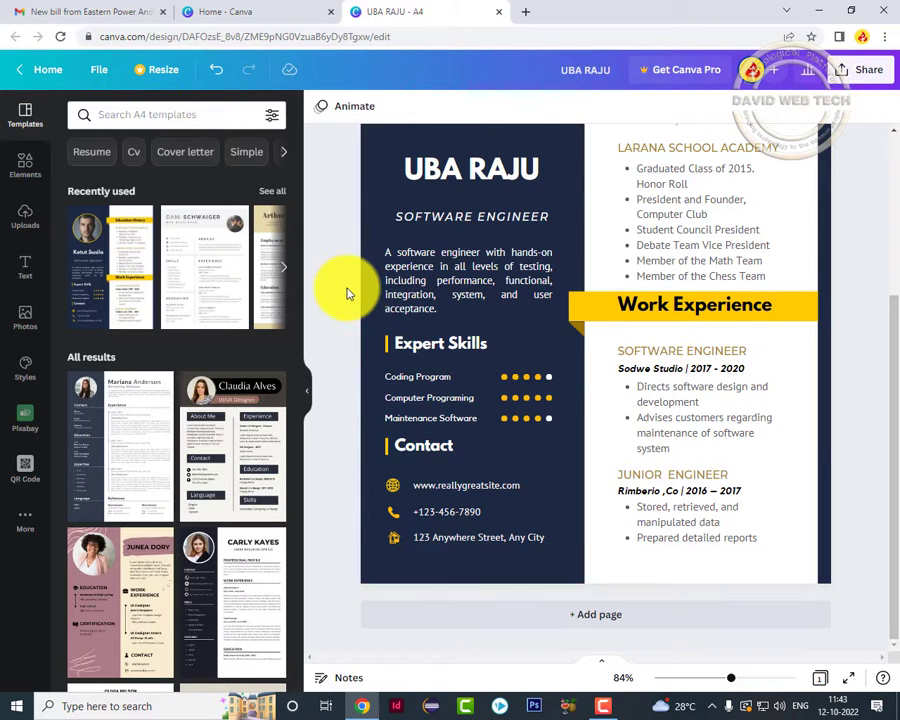
pyautogui.scroll(3, 770, 300)
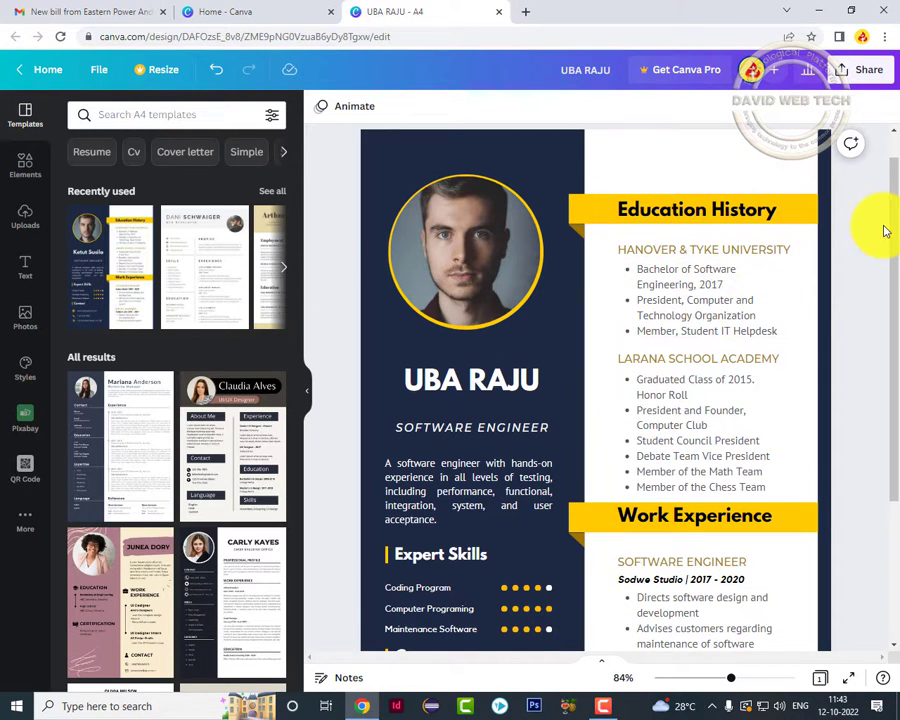
# Open the Download panel from the Share menu, showing PDF Standard as the file type.
pyautogui.click(845, 78)
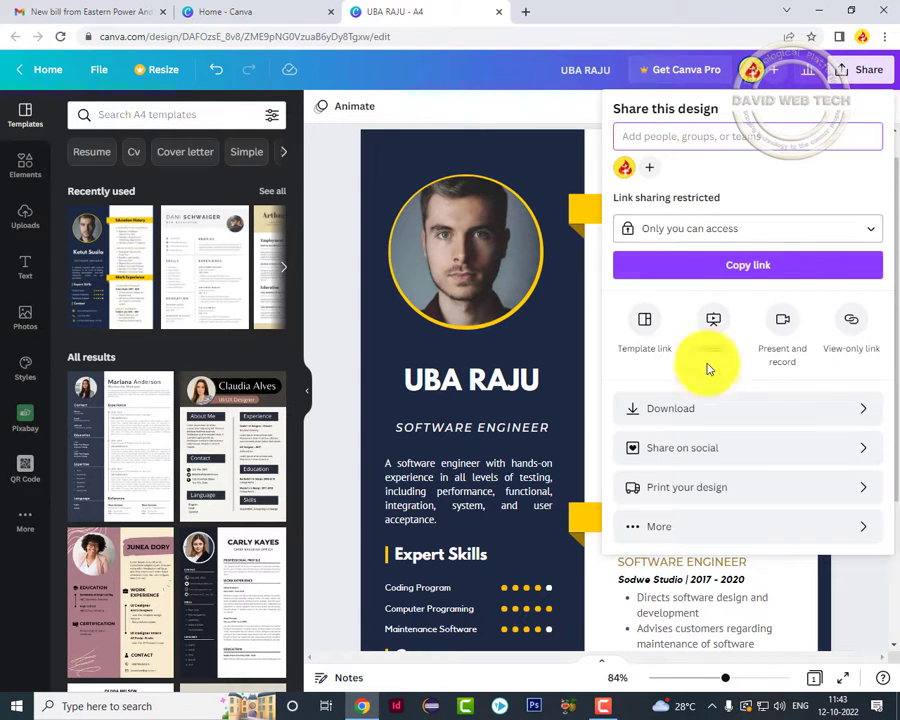
pyautogui.click(679, 405)
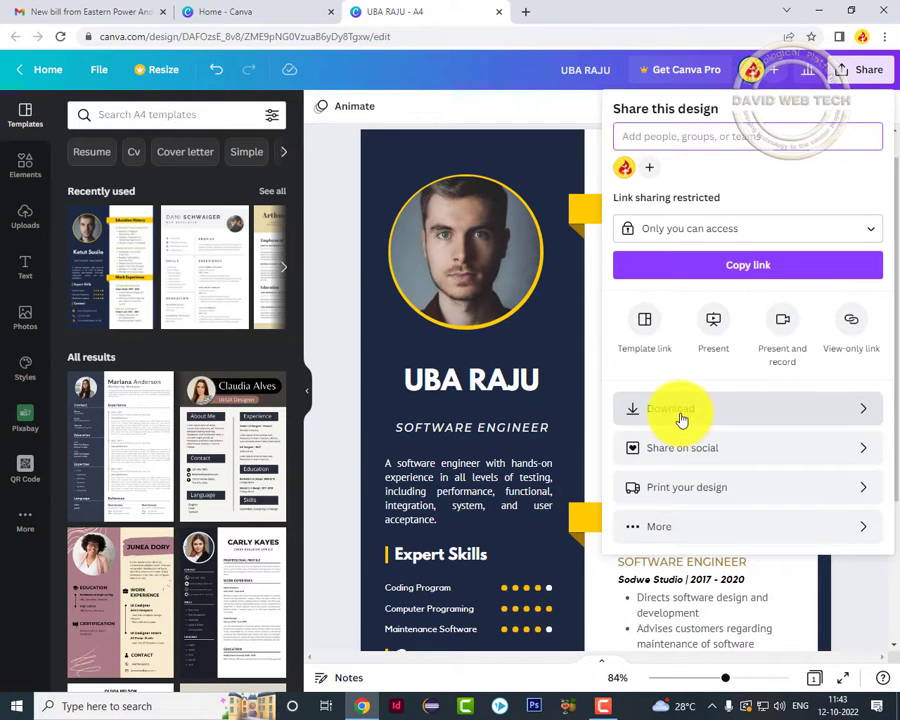
pyautogui.click(680, 414)
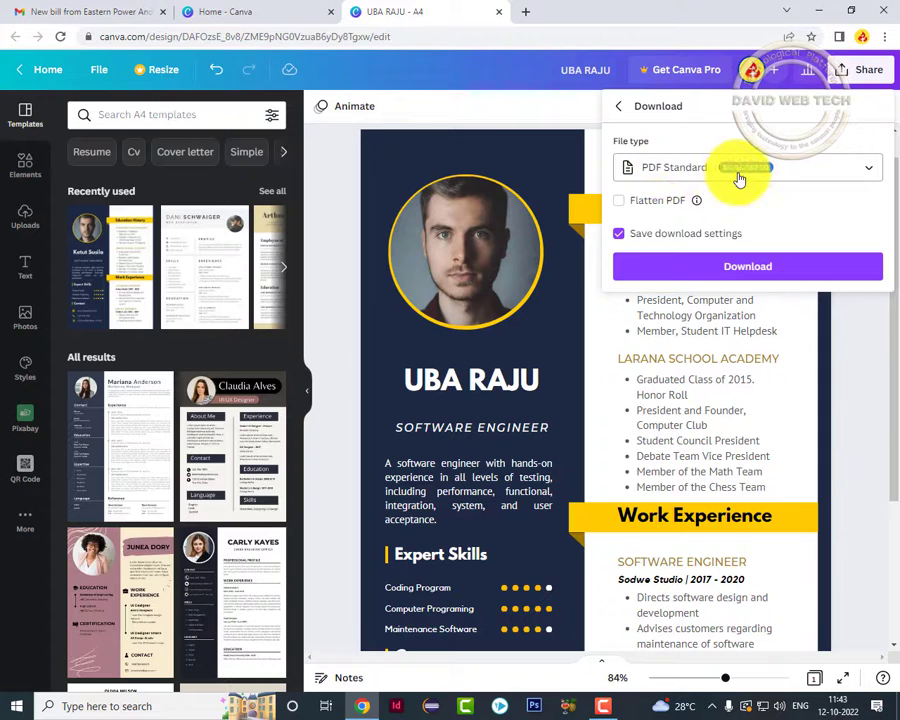
# Download the resume as a PDF Standard file with Save download settings turned on.
pyautogui.click(877, 175)
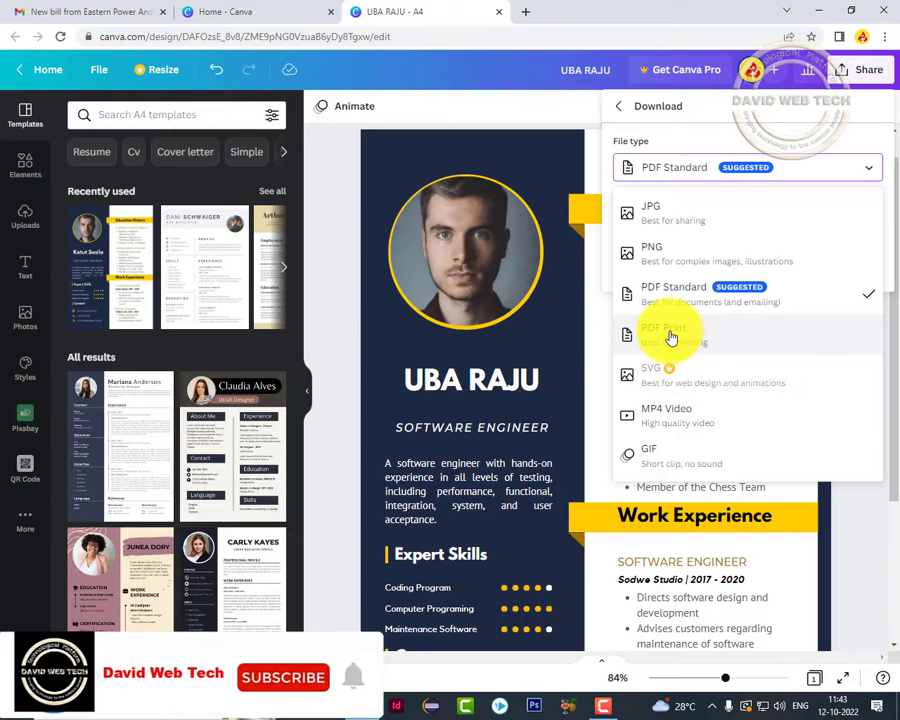
pyautogui.click(674, 172)
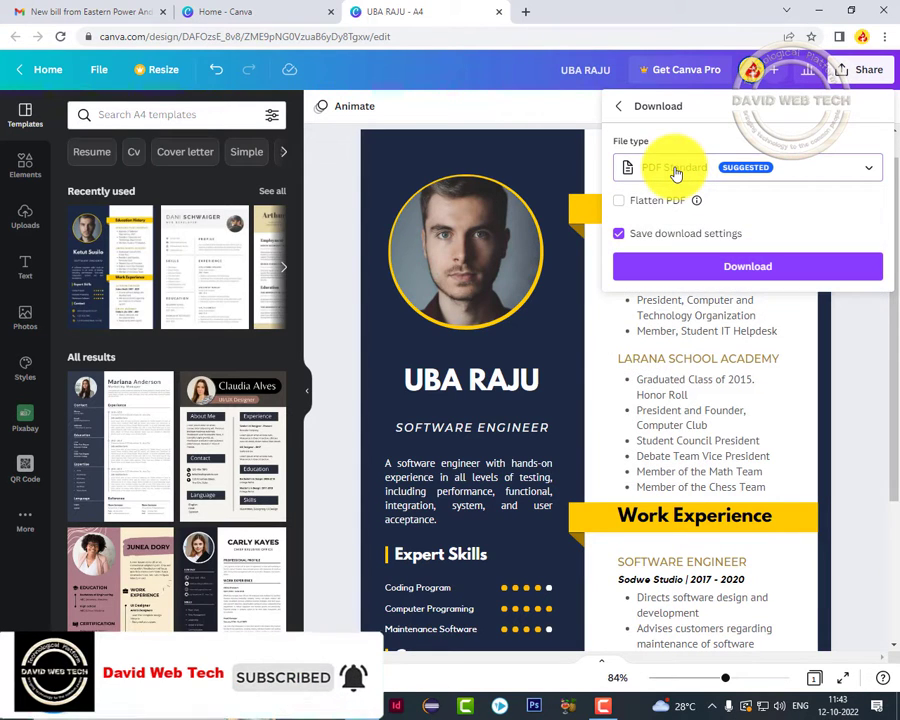
pyautogui.click(619, 236)
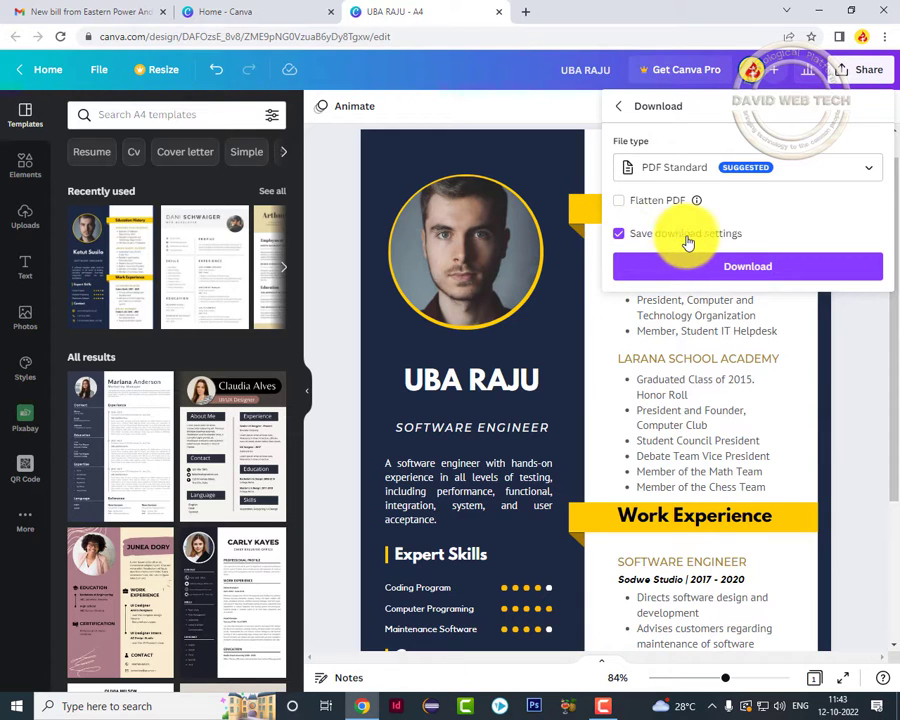
pyautogui.click(620, 238)
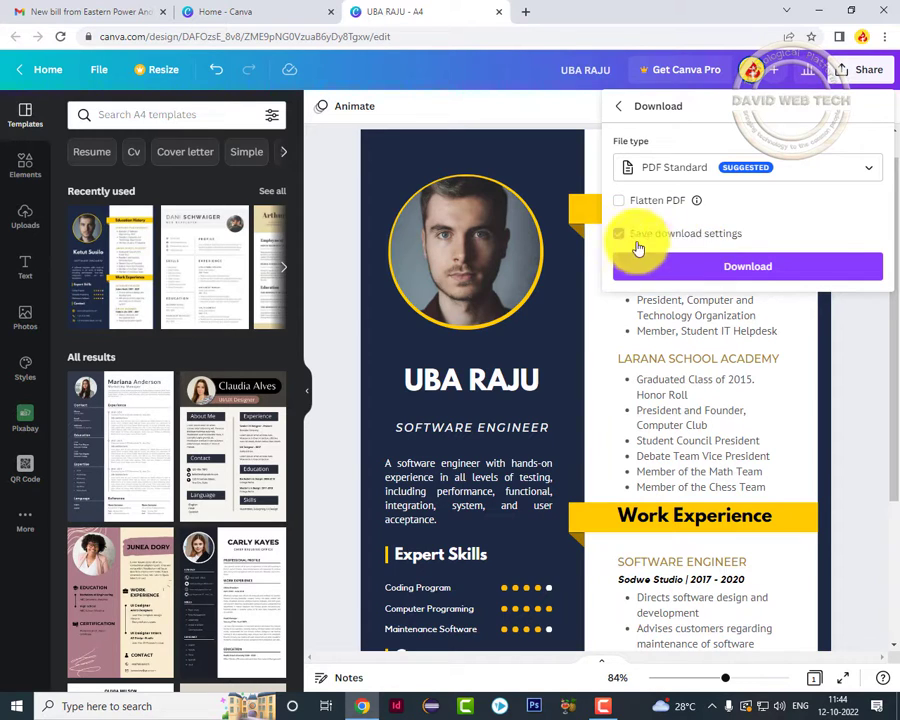
pyautogui.click(621, 240)
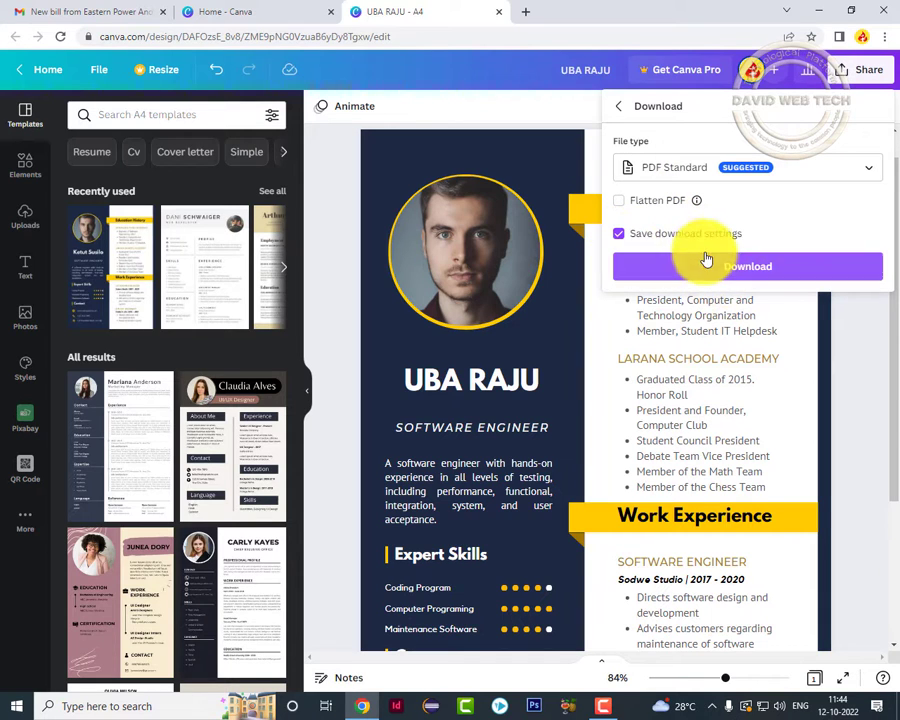
pyautogui.click(745, 268)
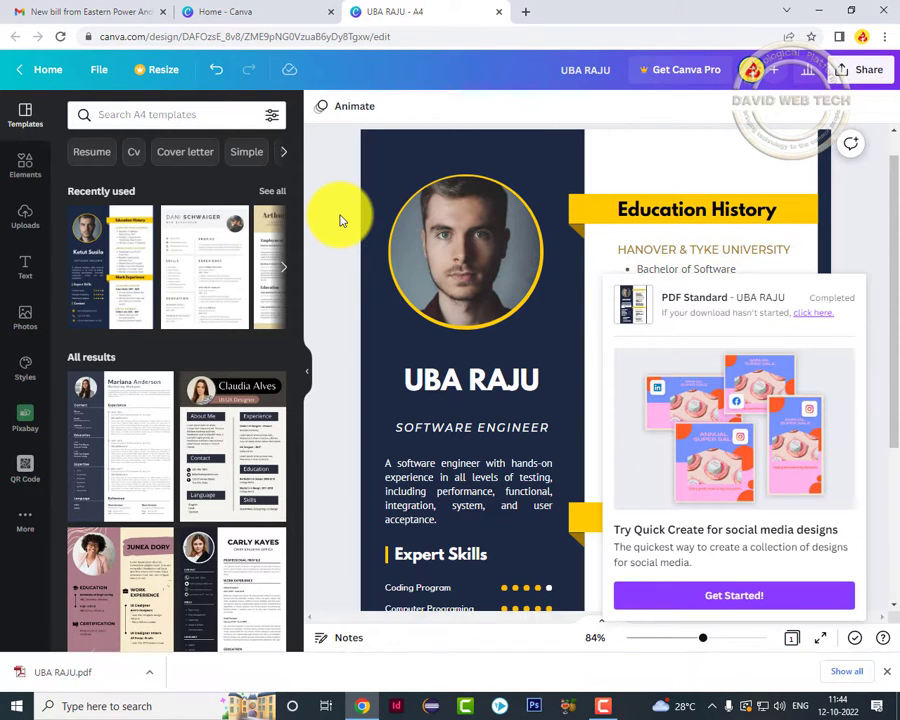
pyautogui.click(45, 672)
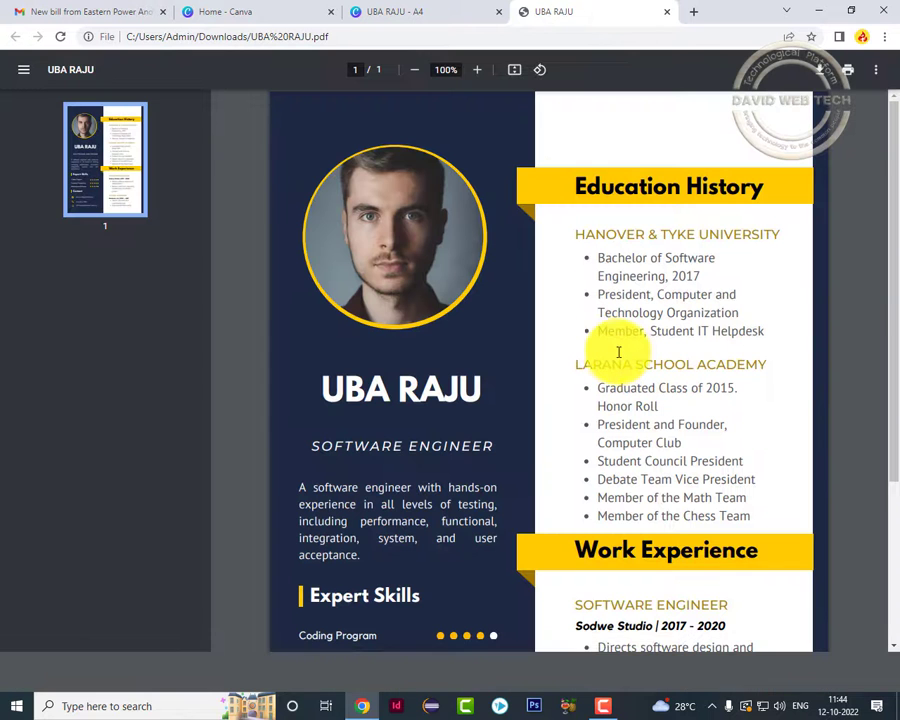
pyautogui.scroll(-2, 615, 350)
pyautogui.scroll(-1, 615, 351)
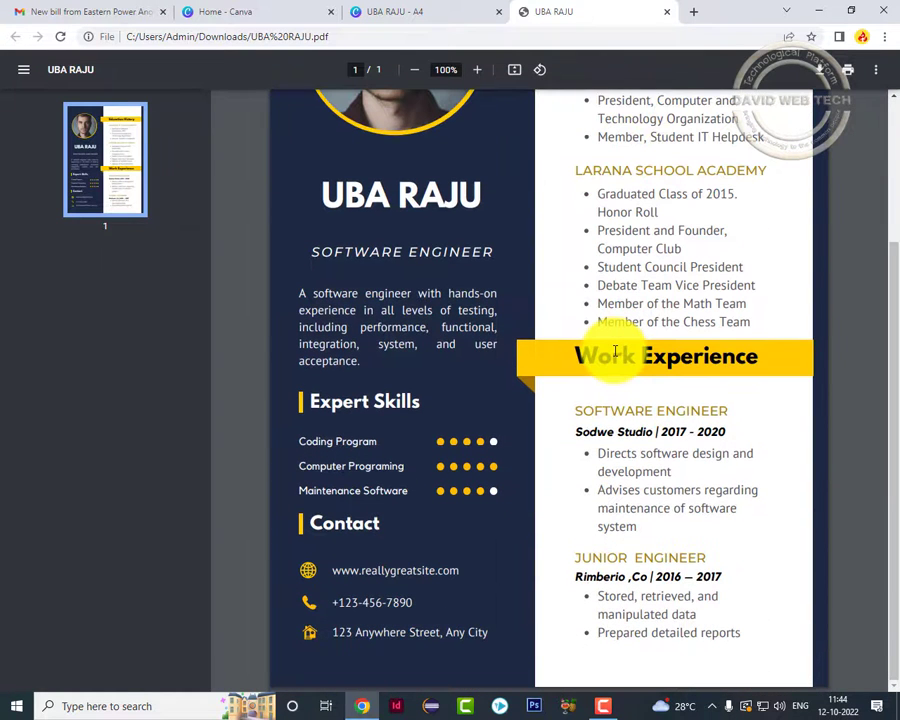
pyautogui.scroll(2, 615, 350)
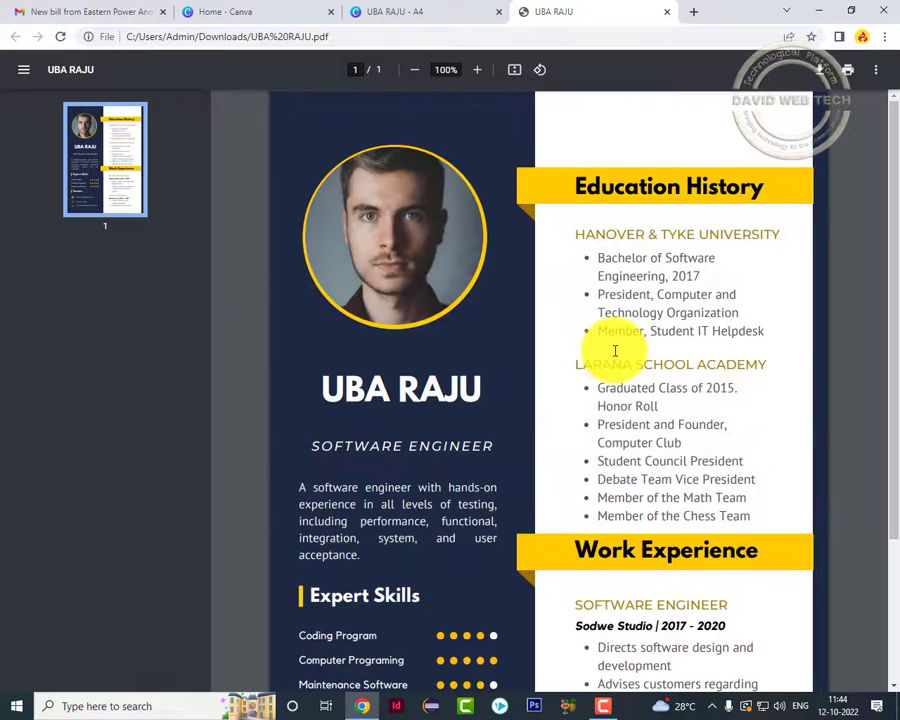
pyautogui.scroll(-2, 615, 350)
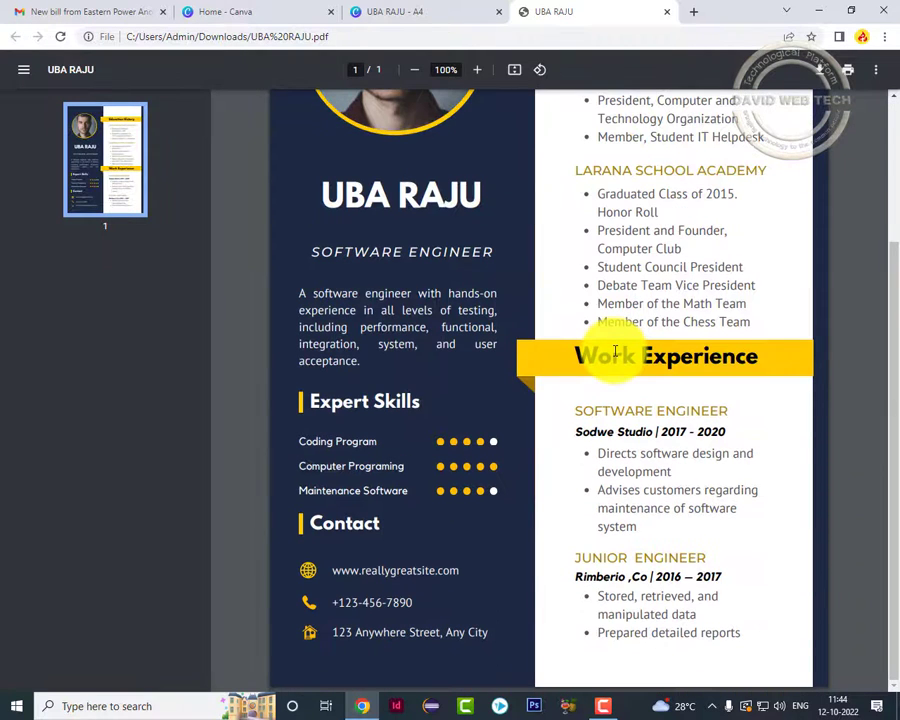
pyautogui.moveTo(895, 311); pyautogui.dragTo(884, 473)
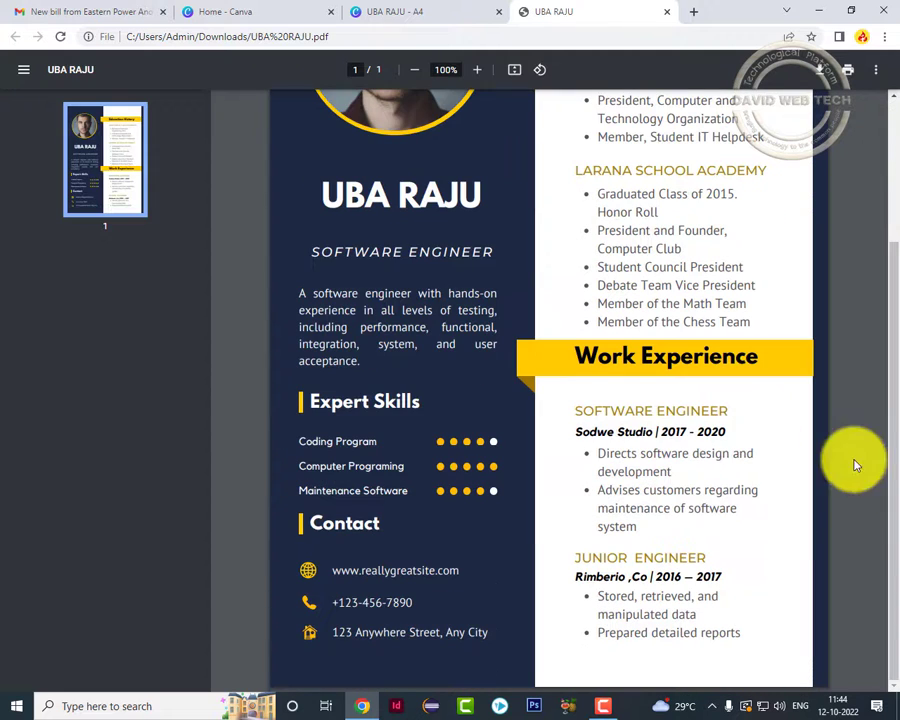
pyautogui.scroll(2, 242, 378)
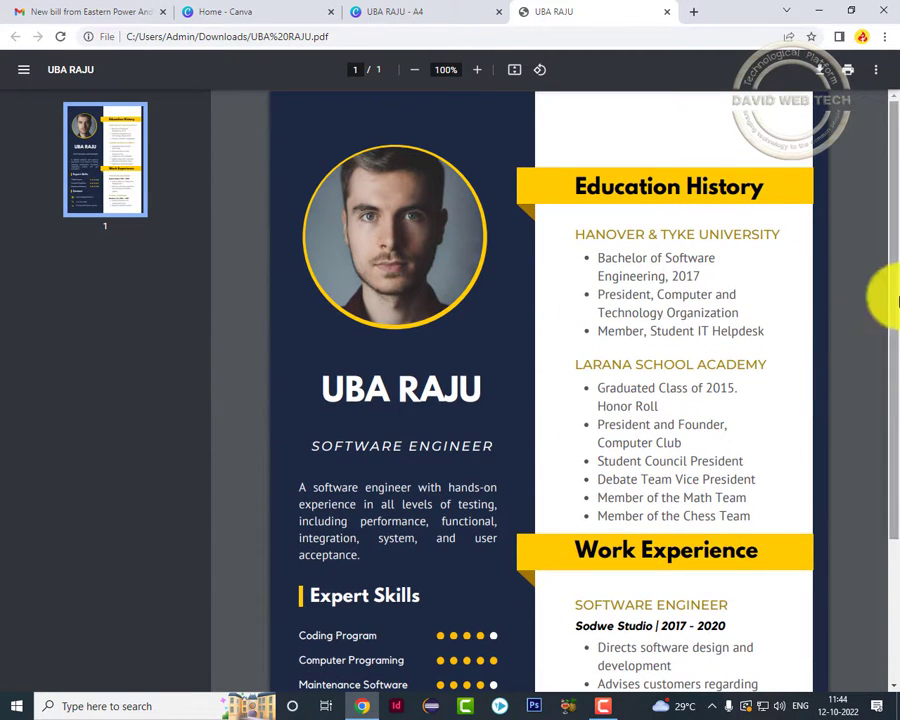
pyautogui.moveTo(885, 291); pyautogui.dragTo(885, 435)
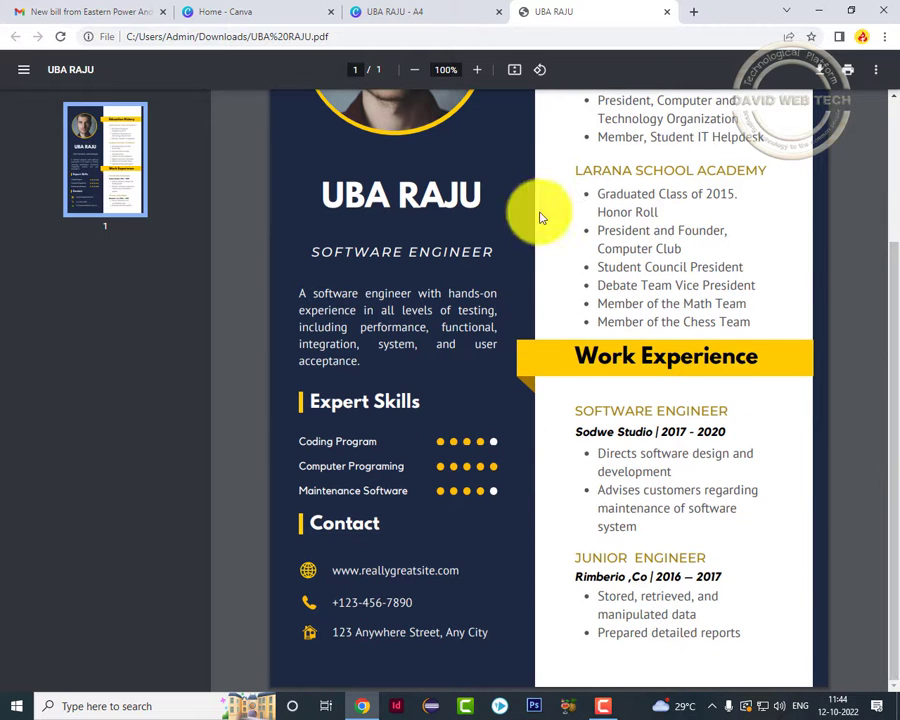
pyautogui.click(667, 13)
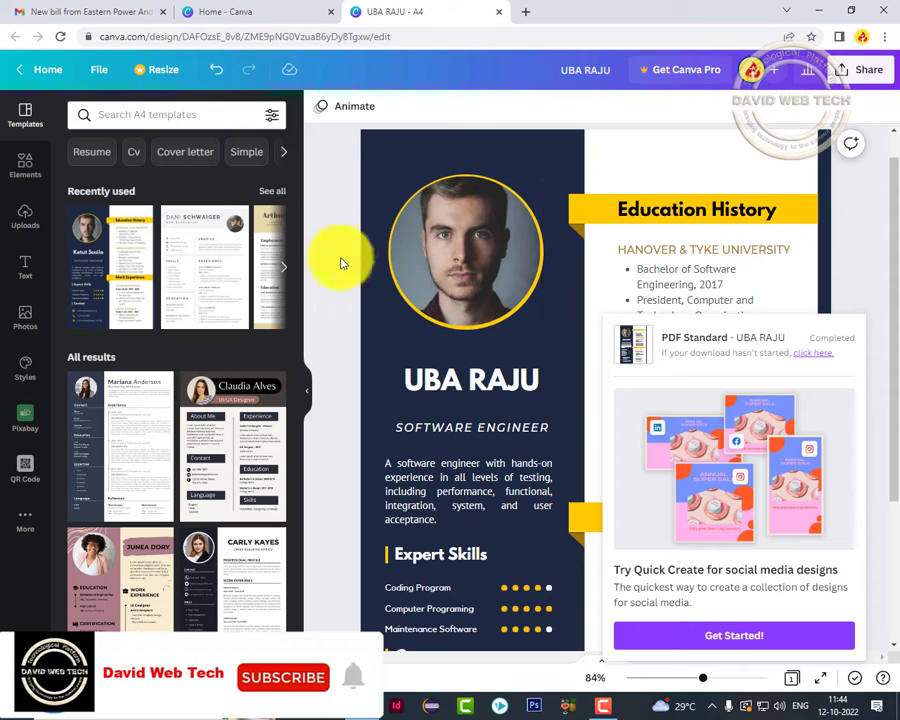
# Close the download-completed popup and scroll through the finished one-page resume.
pyautogui.click(327, 211)
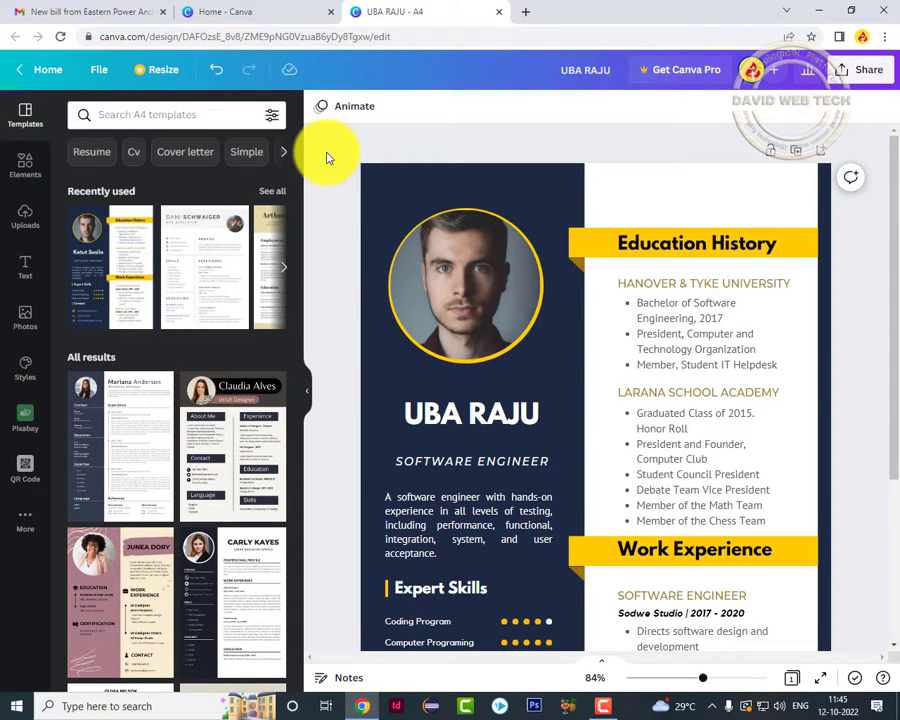
pyautogui.scroll(-2, 328, 157)
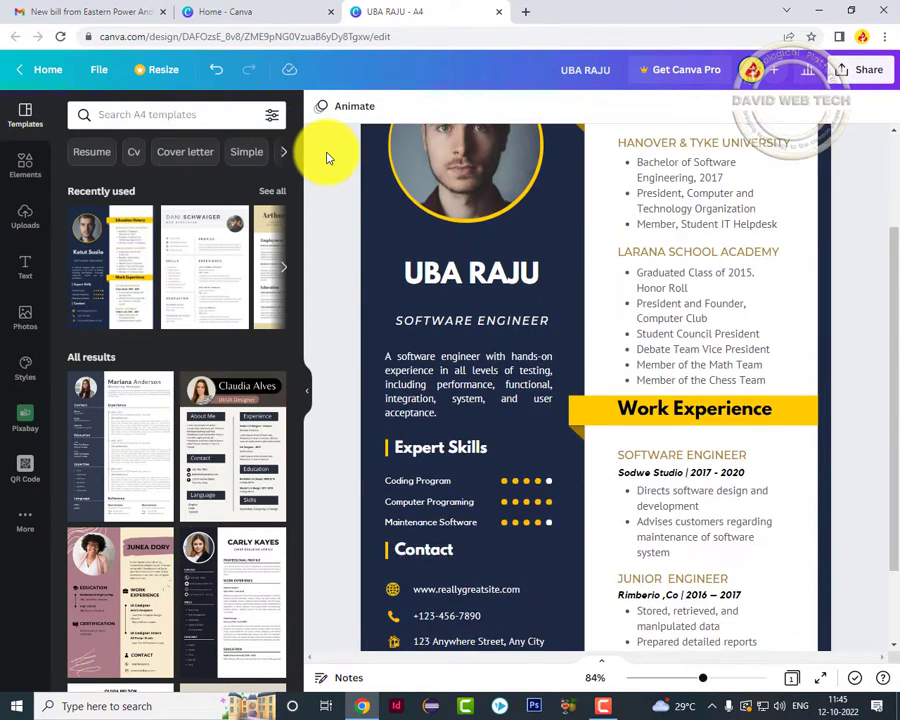
pyautogui.scroll(-2, 328, 157)
pyautogui.scroll(3, 328, 157)
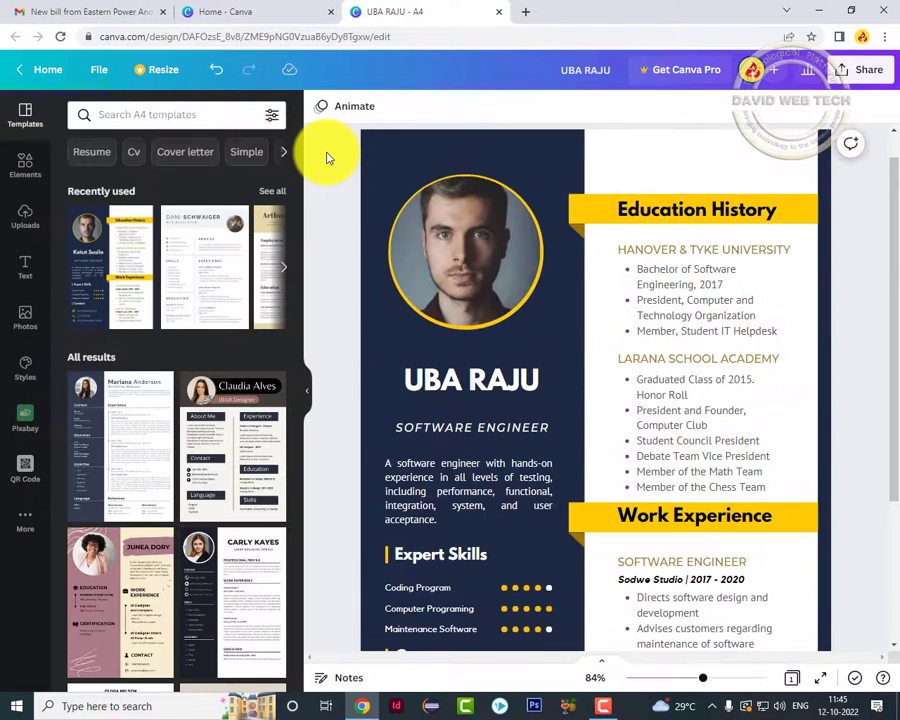
pyautogui.scroll(1, 328, 157)
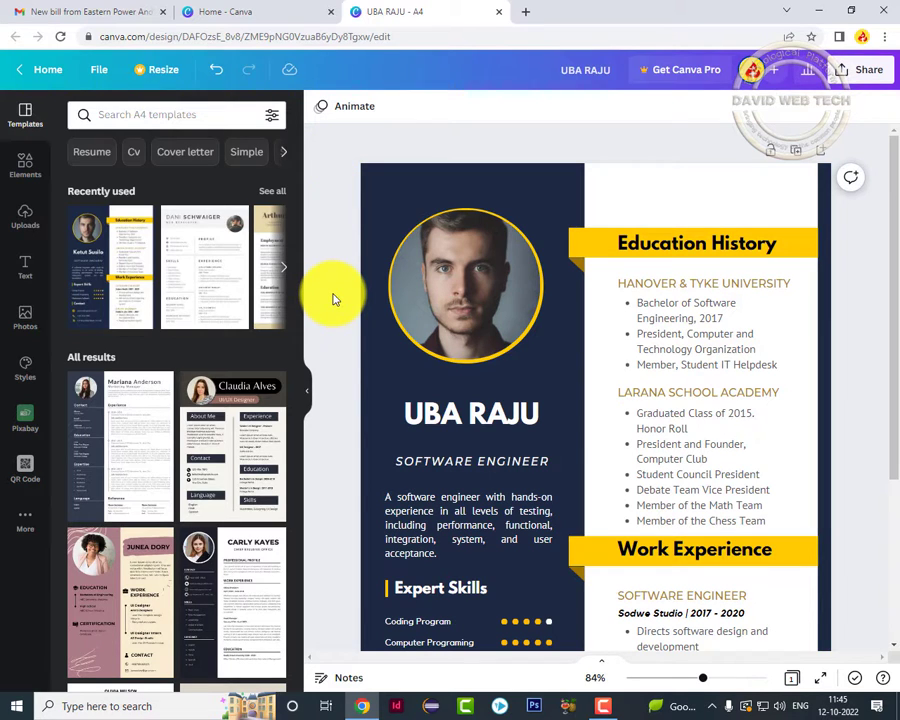
pyautogui.scroll(-3, 335, 298)
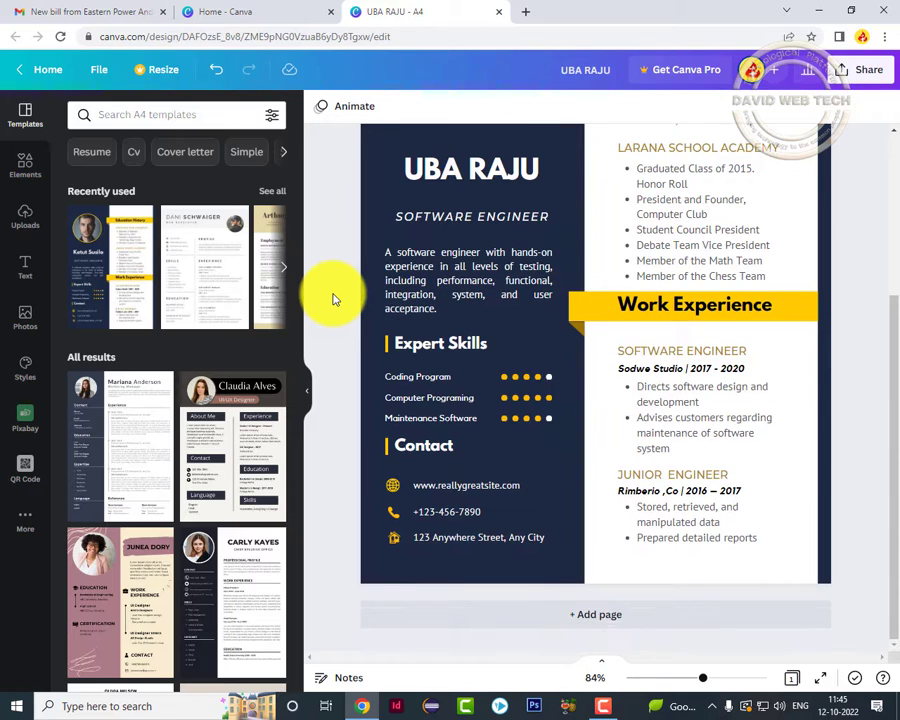